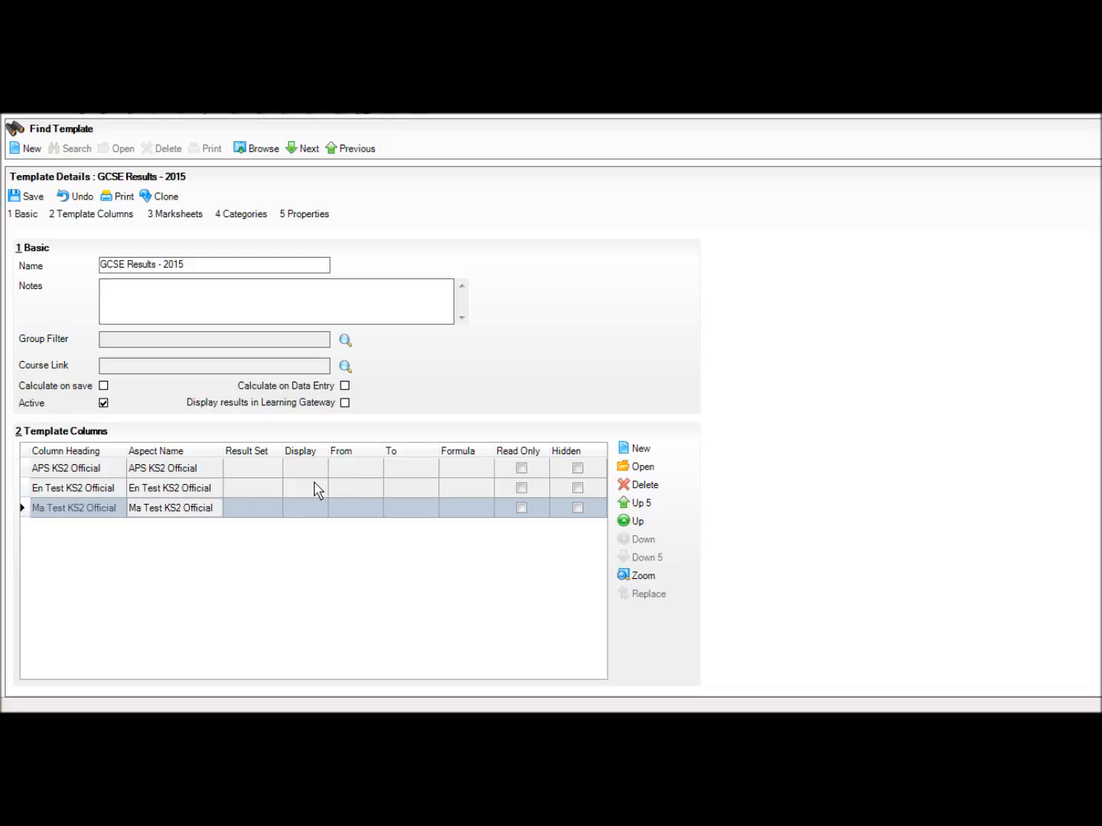
# Start adding data review columns to the template and search the available aspects for "aqa 470"
pyautogui.click(629, 449)
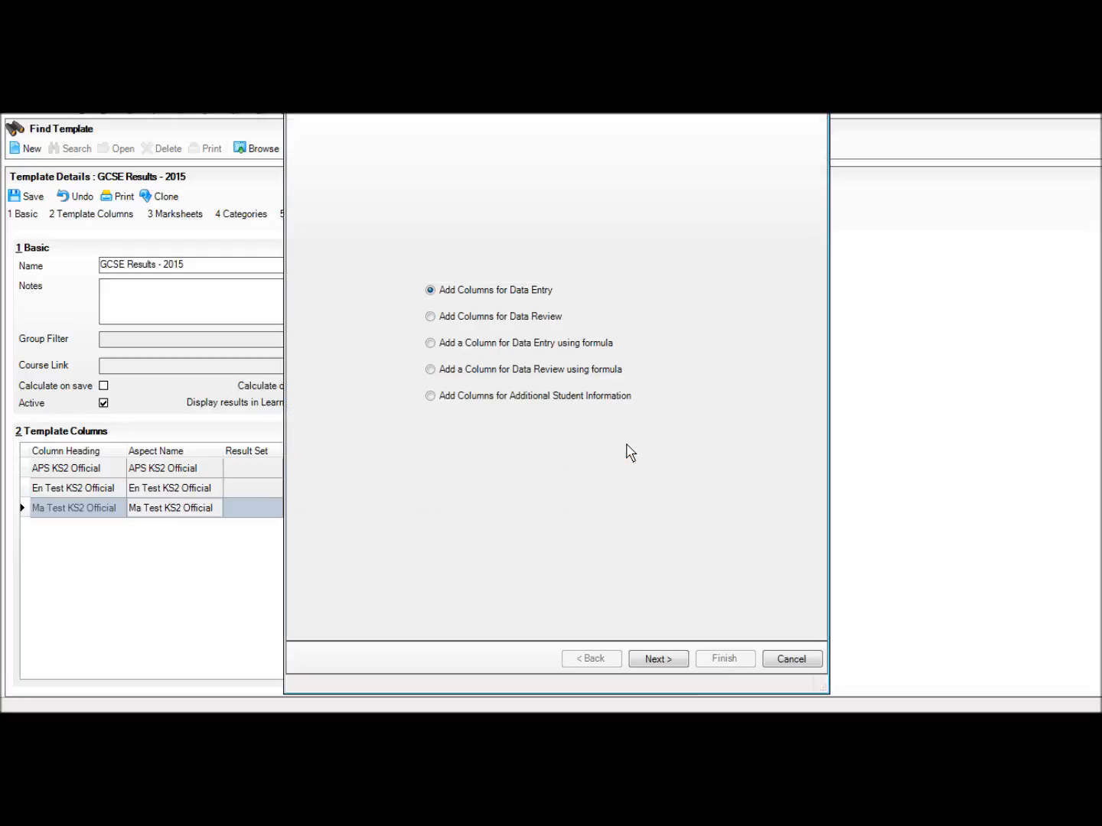
pyautogui.click(430, 317)
pyautogui.press('Return')
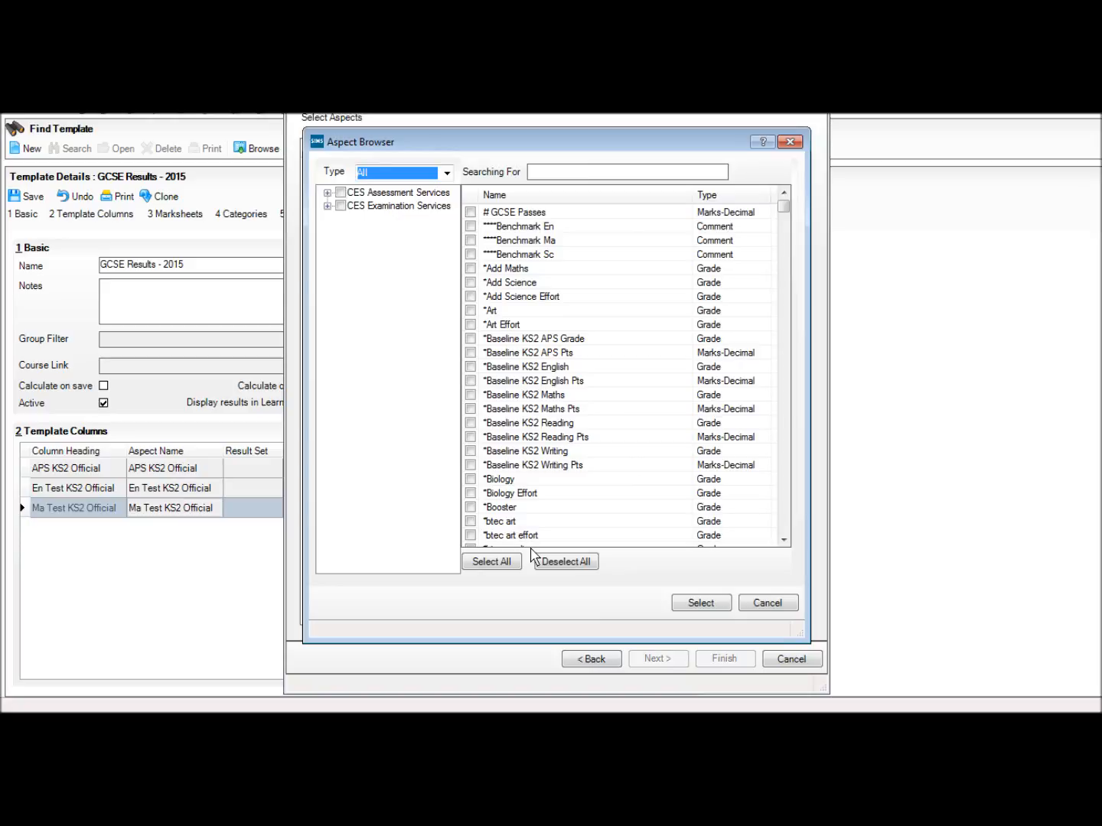
pyautogui.press('Tab')
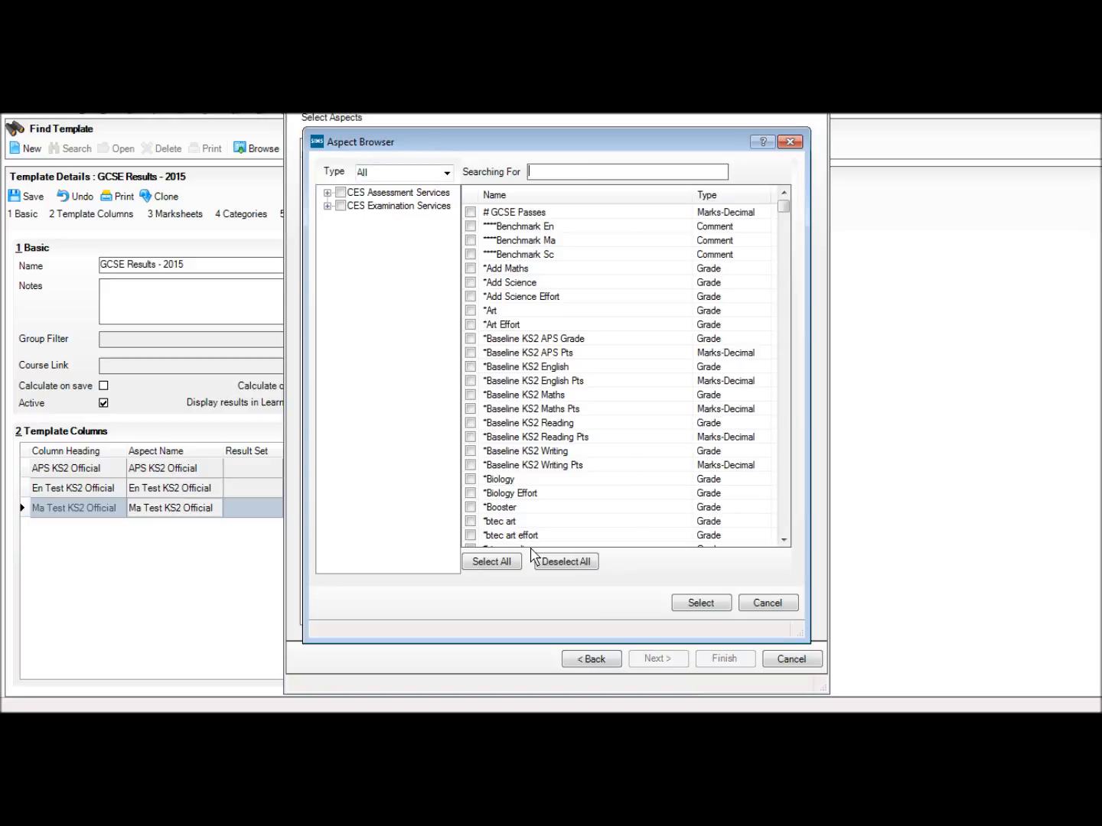
pyautogui.write('aqa ')
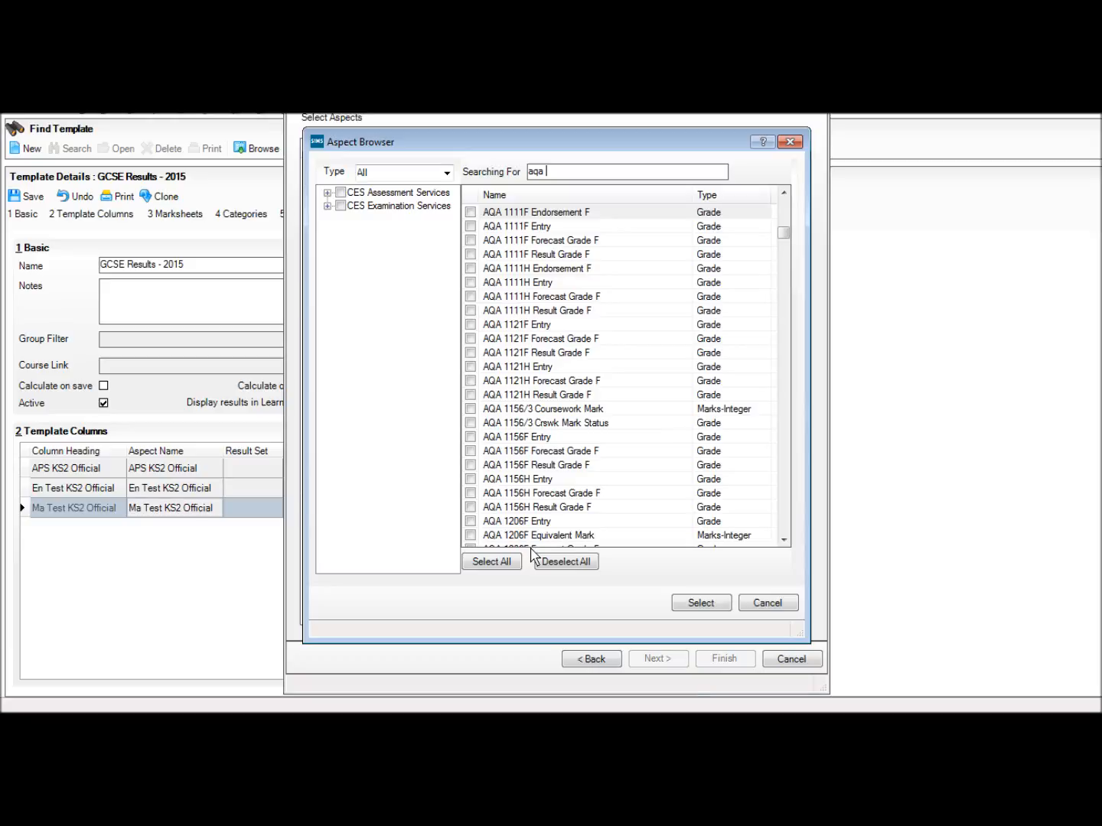
pyautogui.write('470')
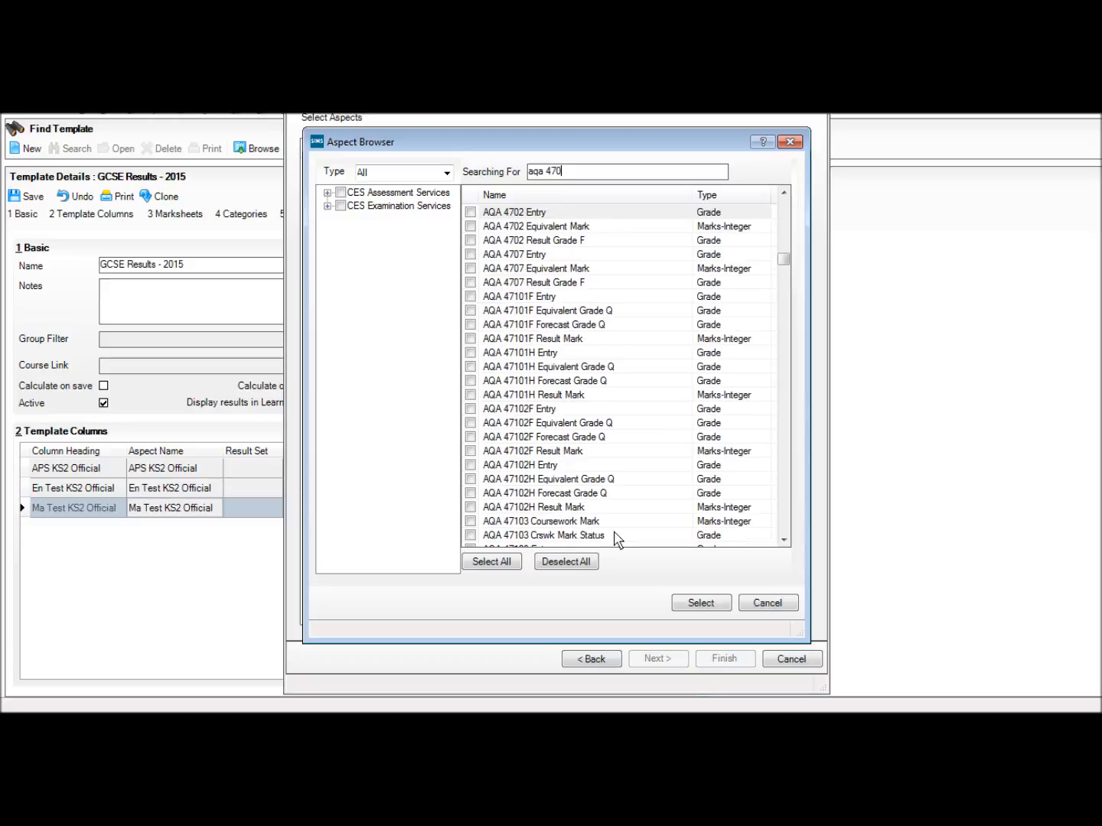
# Select the AQA 4702 Result Grade F and AQA 4707 Result Grade F aspects and proceed to the result filter options
pyautogui.click(470, 240)
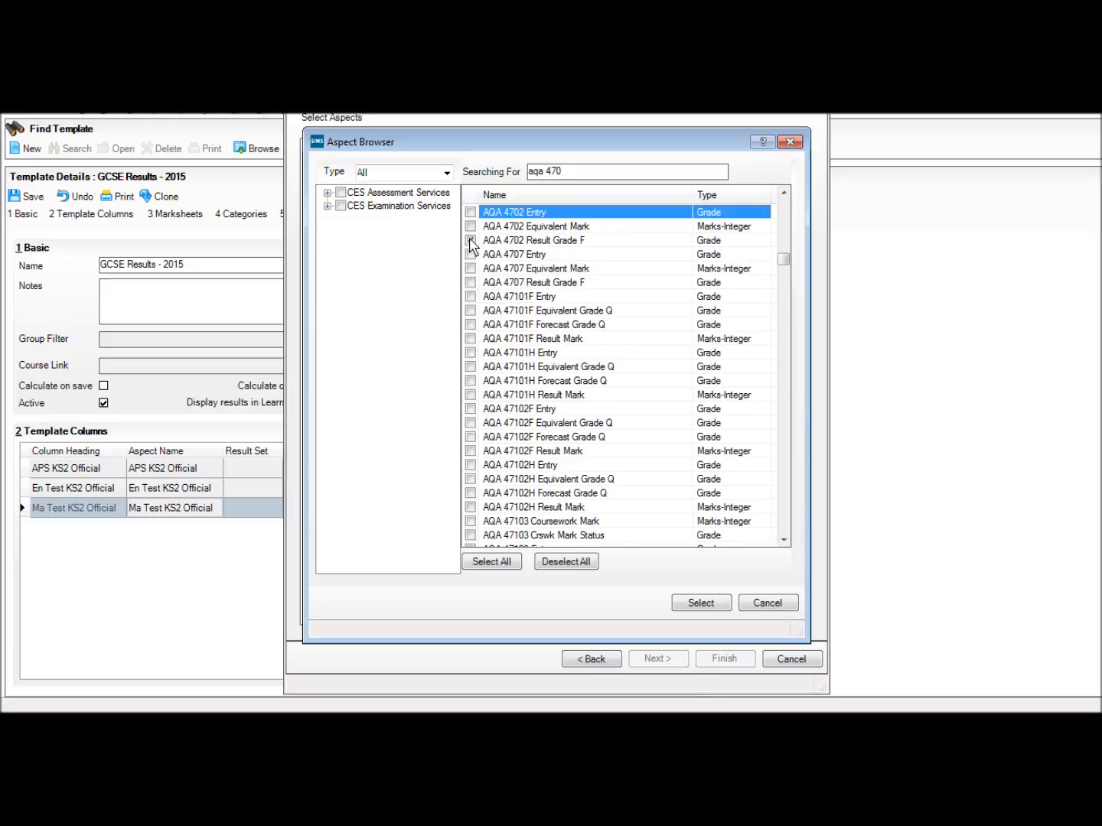
pyautogui.click(471, 283)
pyautogui.click(698, 608)
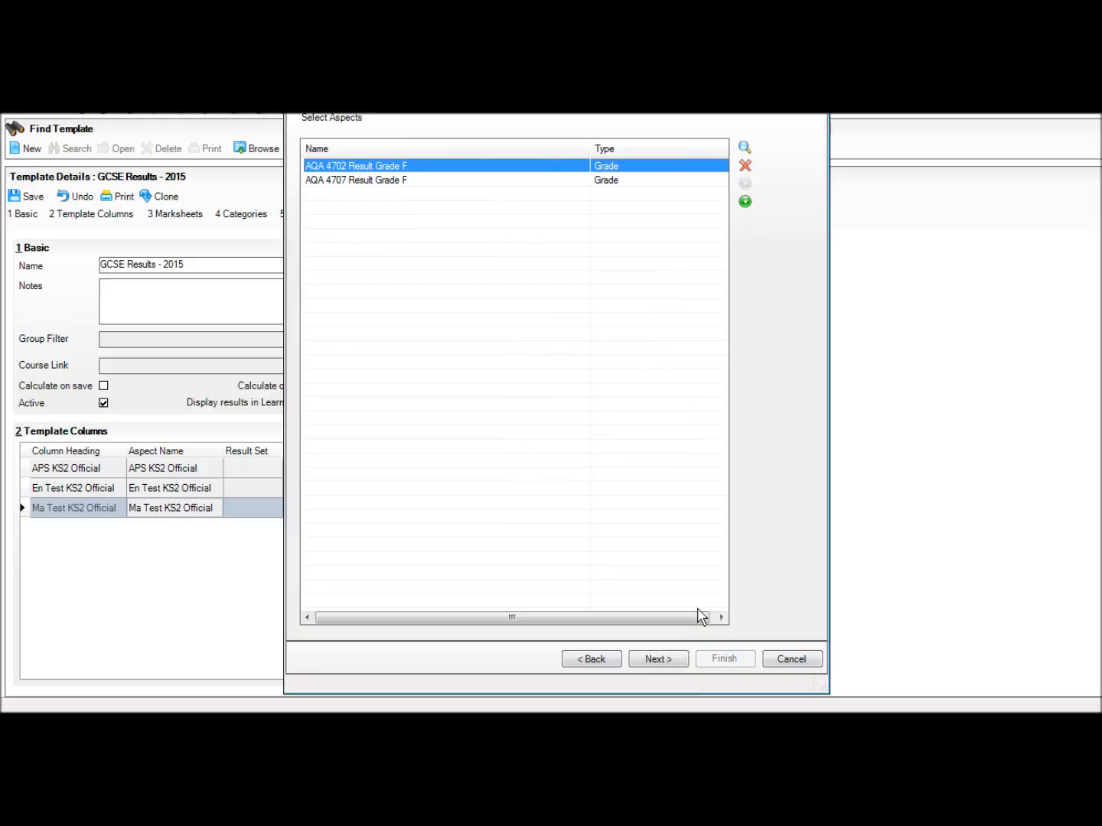
pyautogui.click(653, 658)
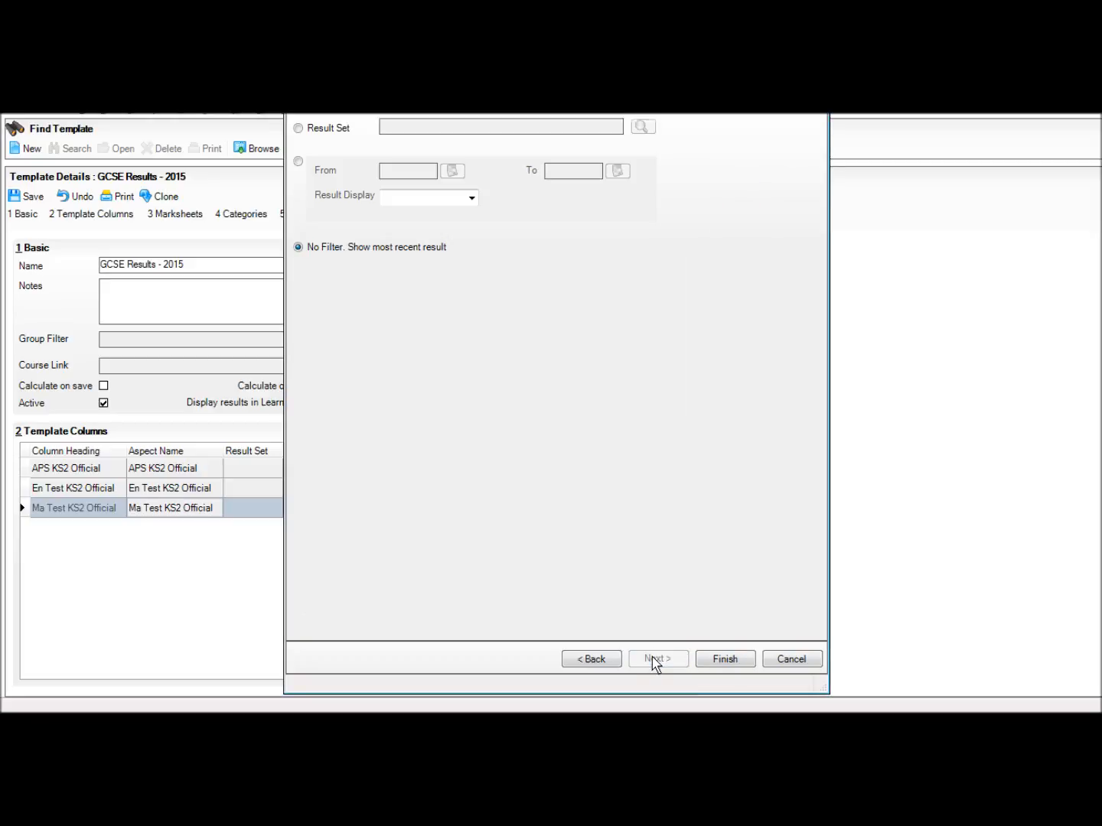
pyautogui.click(297, 127)
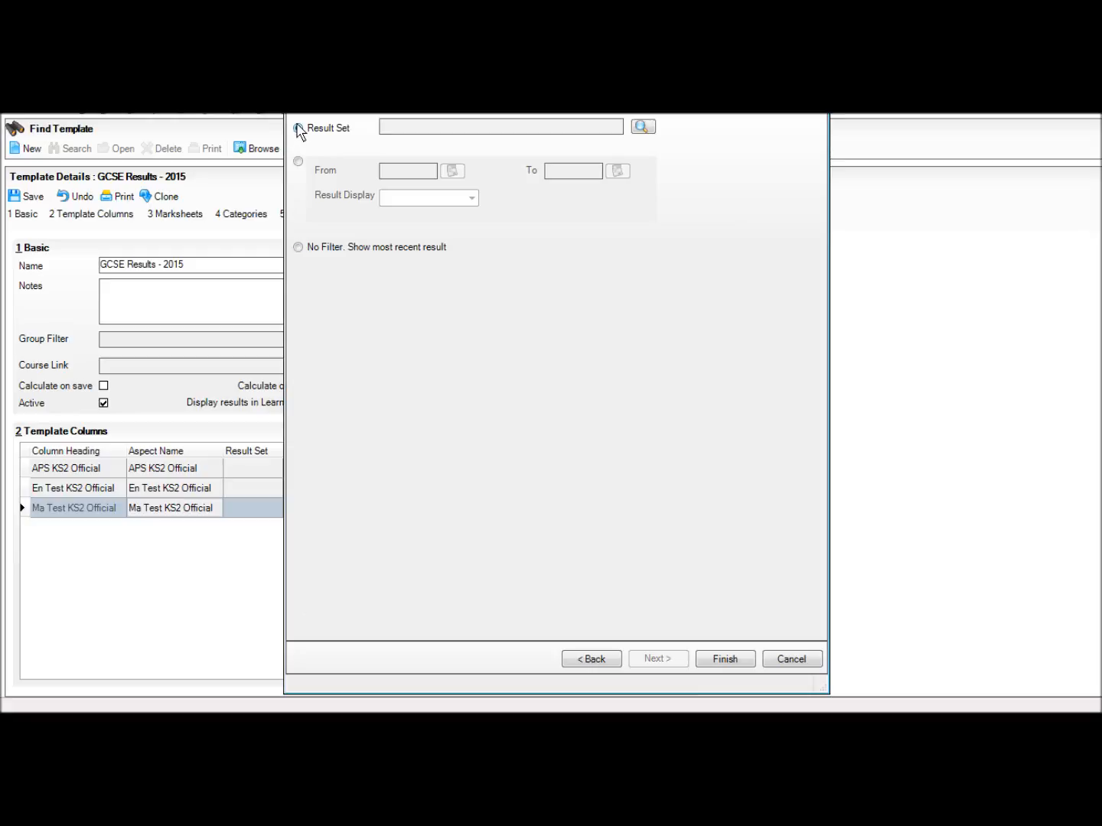
pyautogui.click(643, 128)
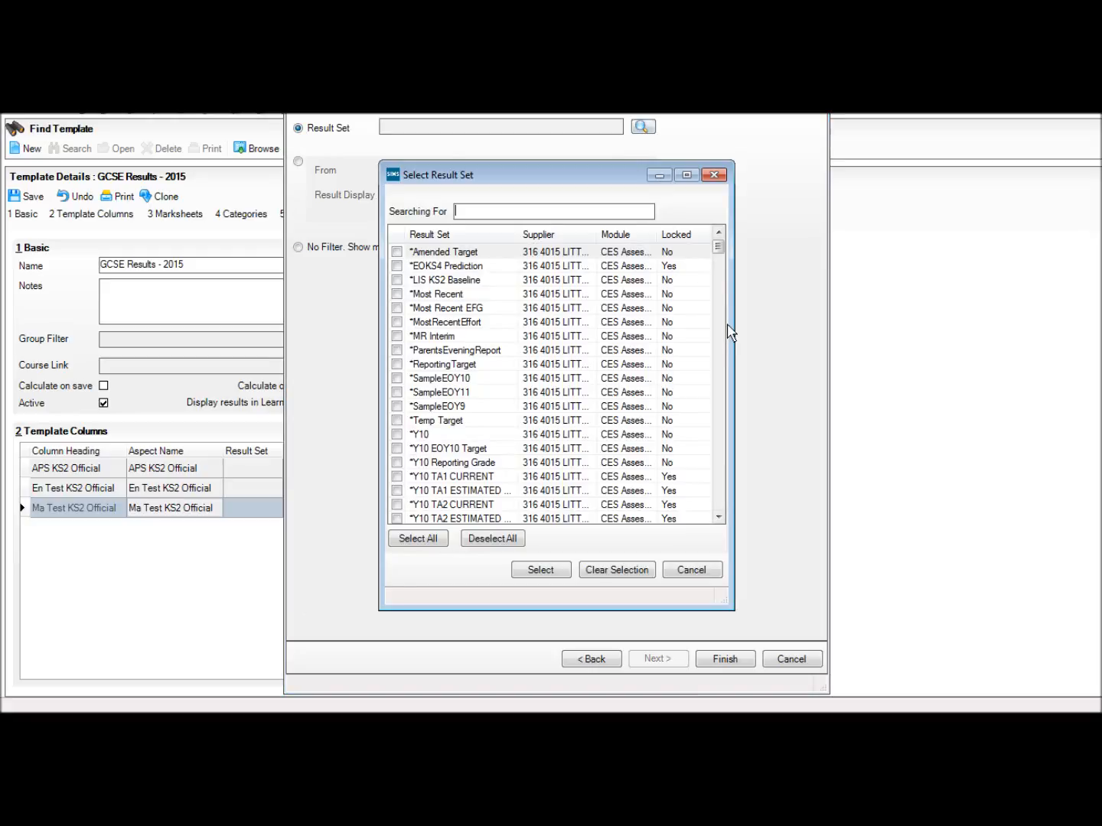
pyautogui.write('juse')
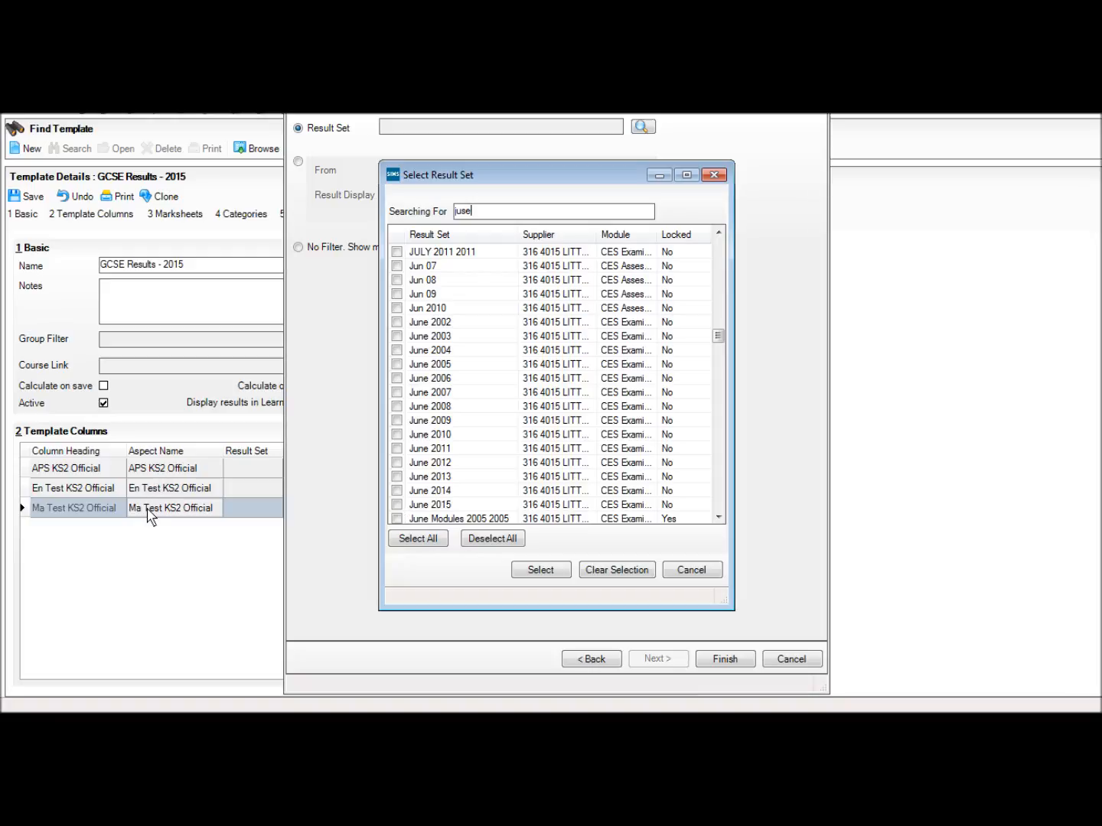
pyautogui.click(691, 570)
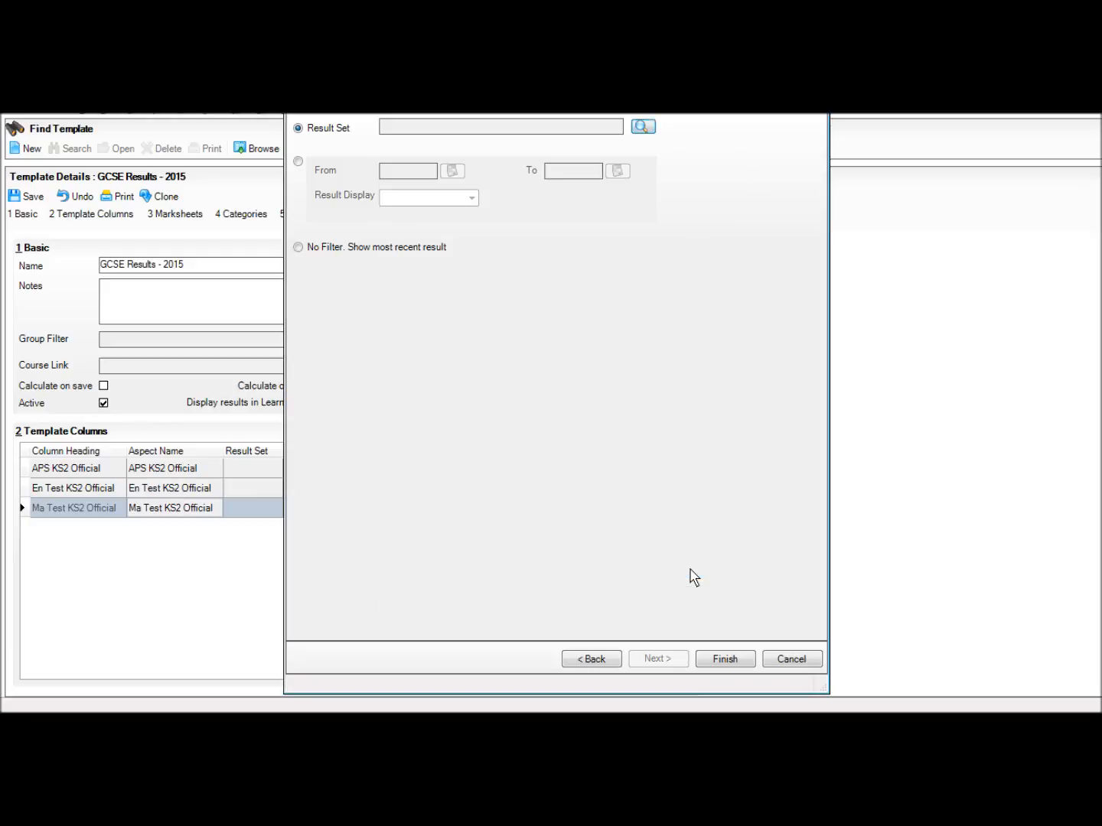
# Finish adding the two AQA columns with no filter, showing the most recent result
pyautogui.click(298, 247)
pyautogui.click(726, 660)
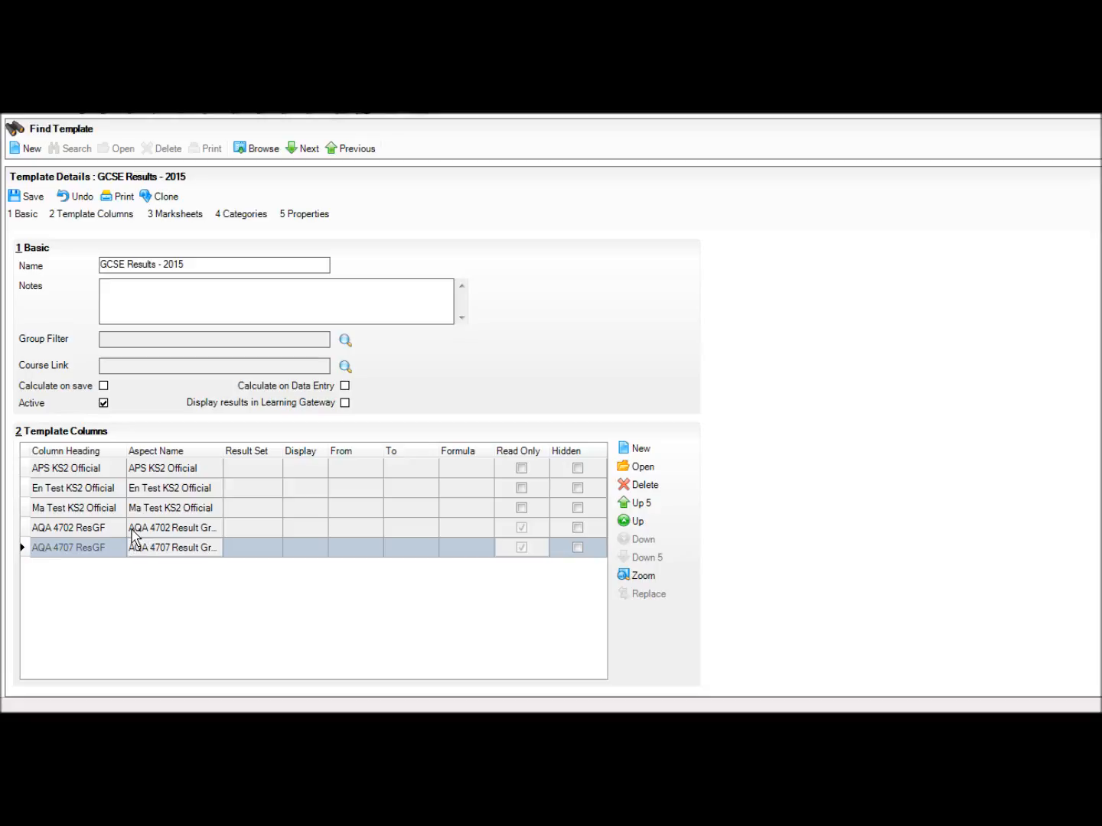
# Change the AQA 4702 result column's heading to "zEnglish GCSE"
pyautogui.click(129, 529)
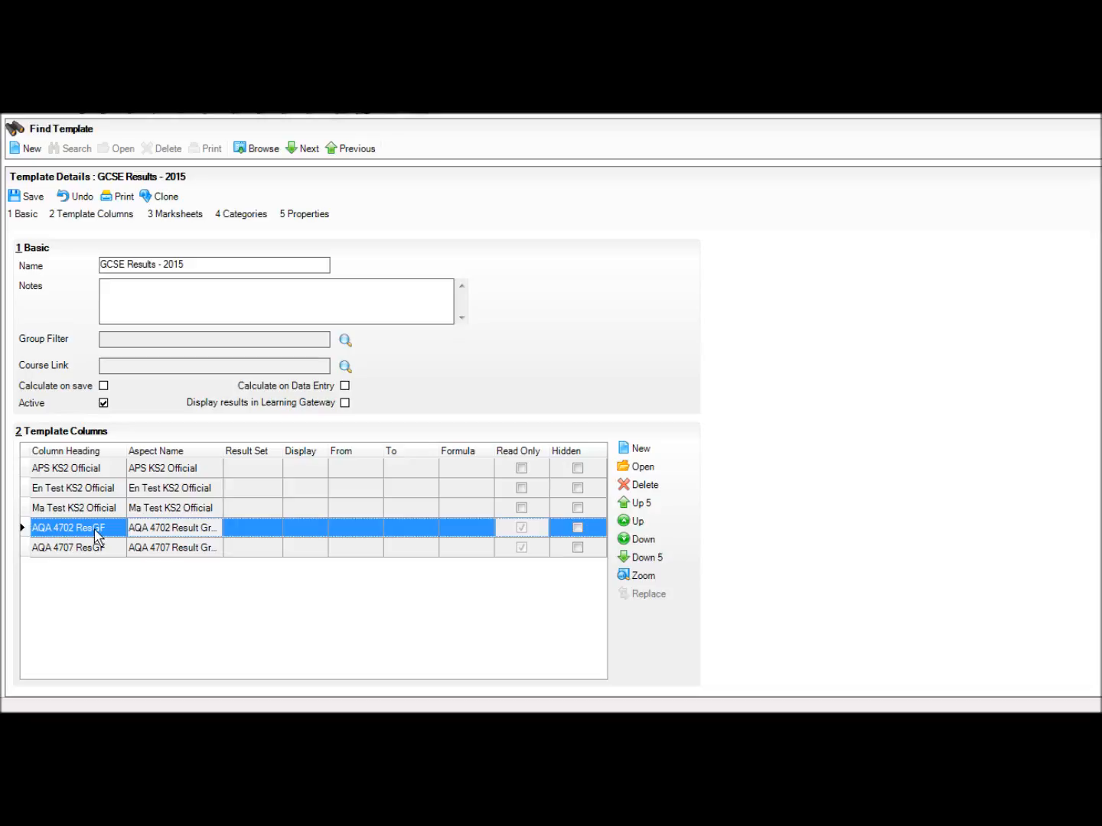
pyautogui.doubleClick(96, 536)
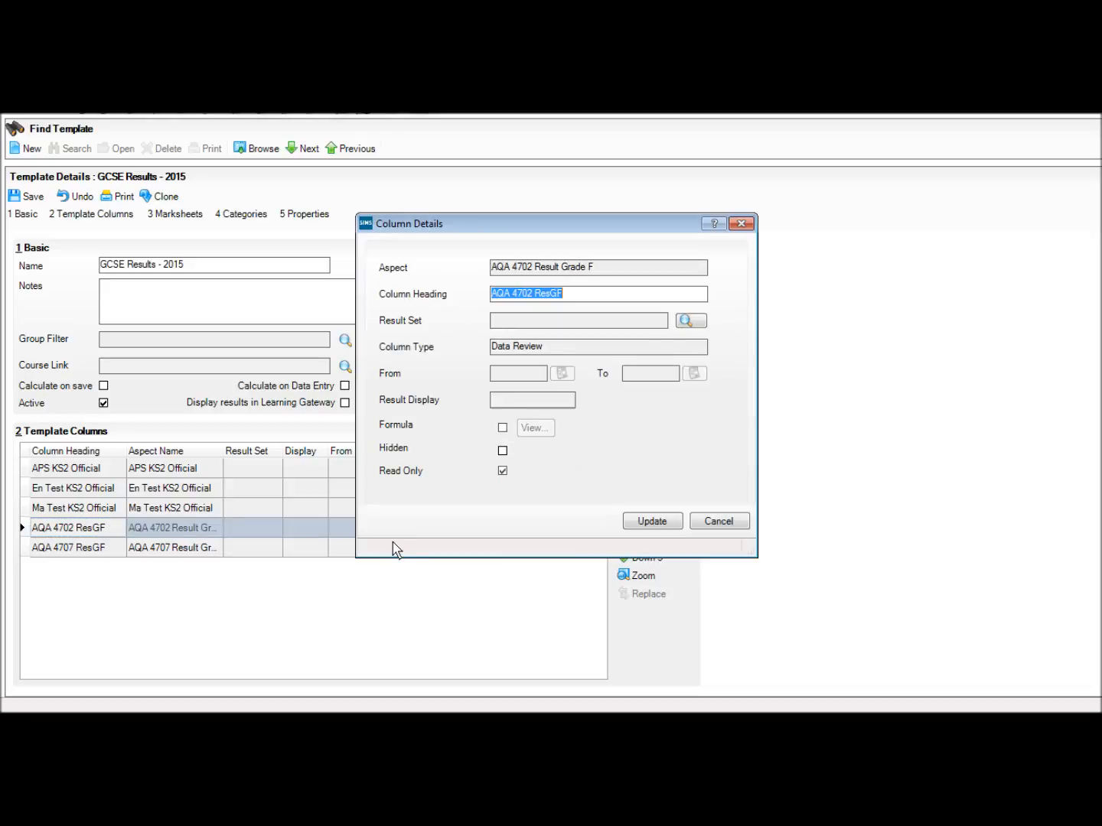
pyautogui.write('zEnglish')
pyautogui.write('GCSE')
pyautogui.press('Return')
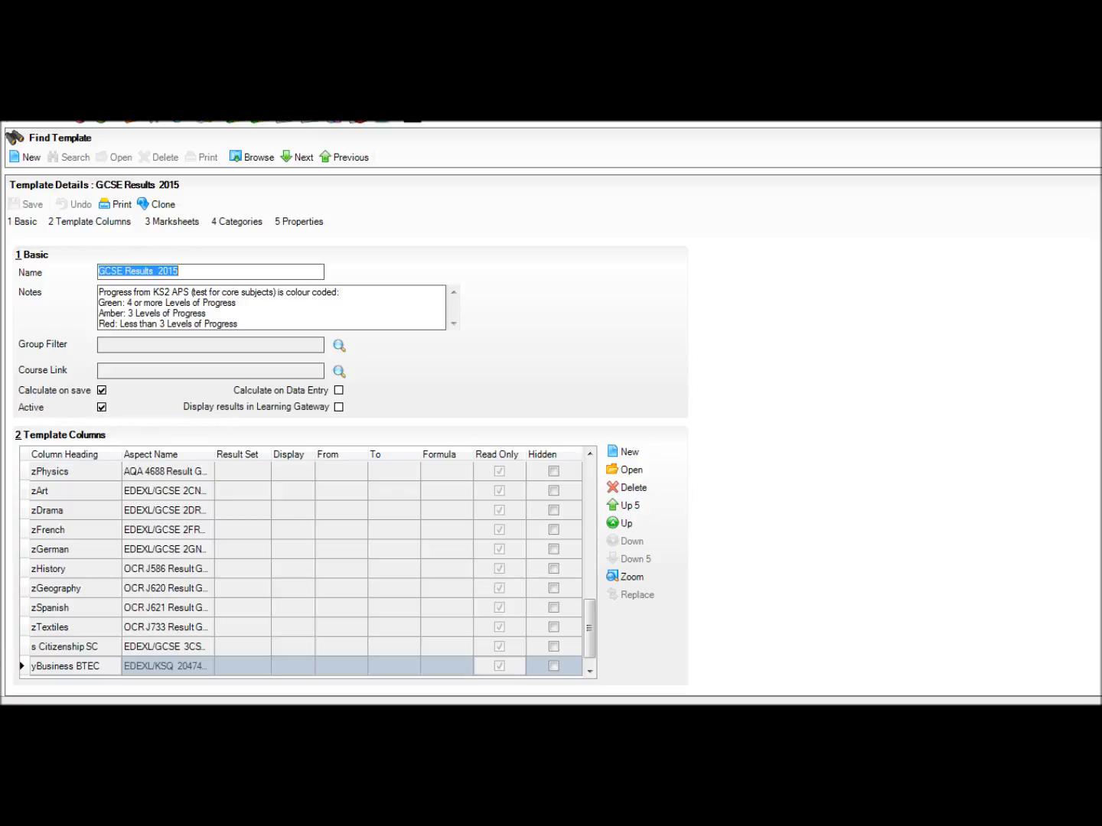
# Check the exam viewing and filter settings in the Performance options, leaving them without making changes
pyautogui.click(58, 96)
pyautogui.moveTo(114, 294)
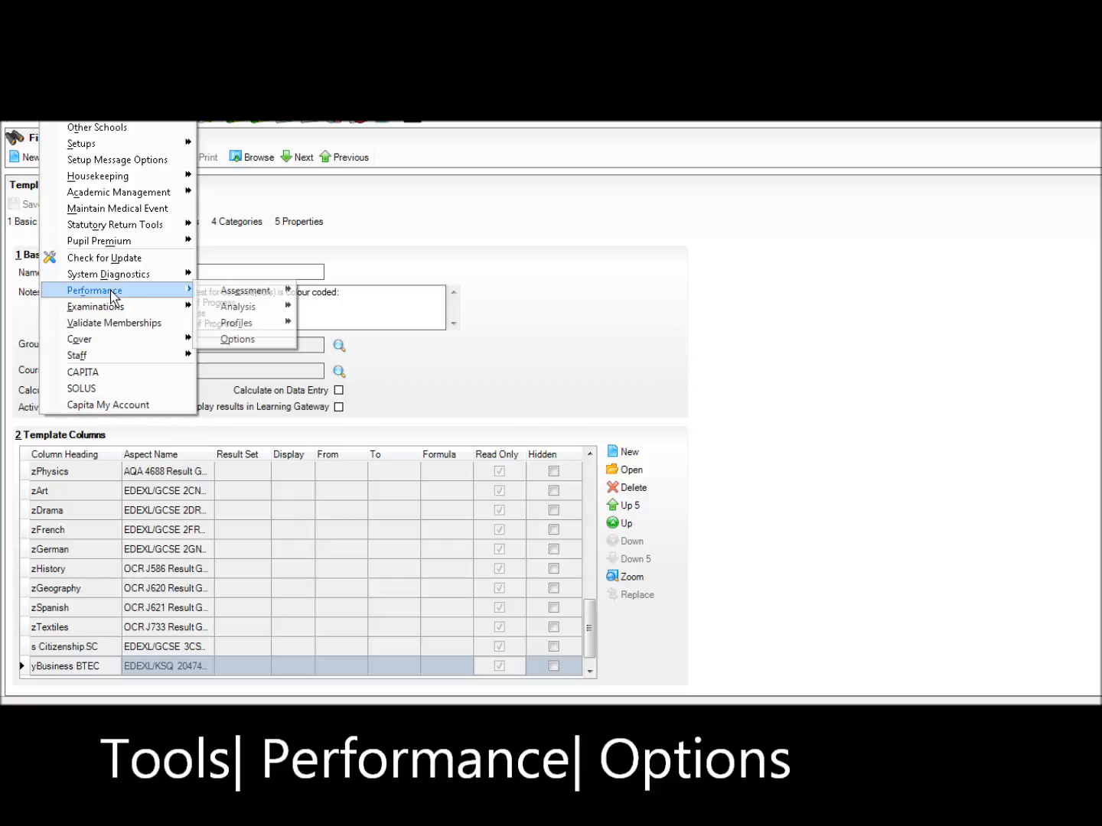
pyautogui.click(235, 344)
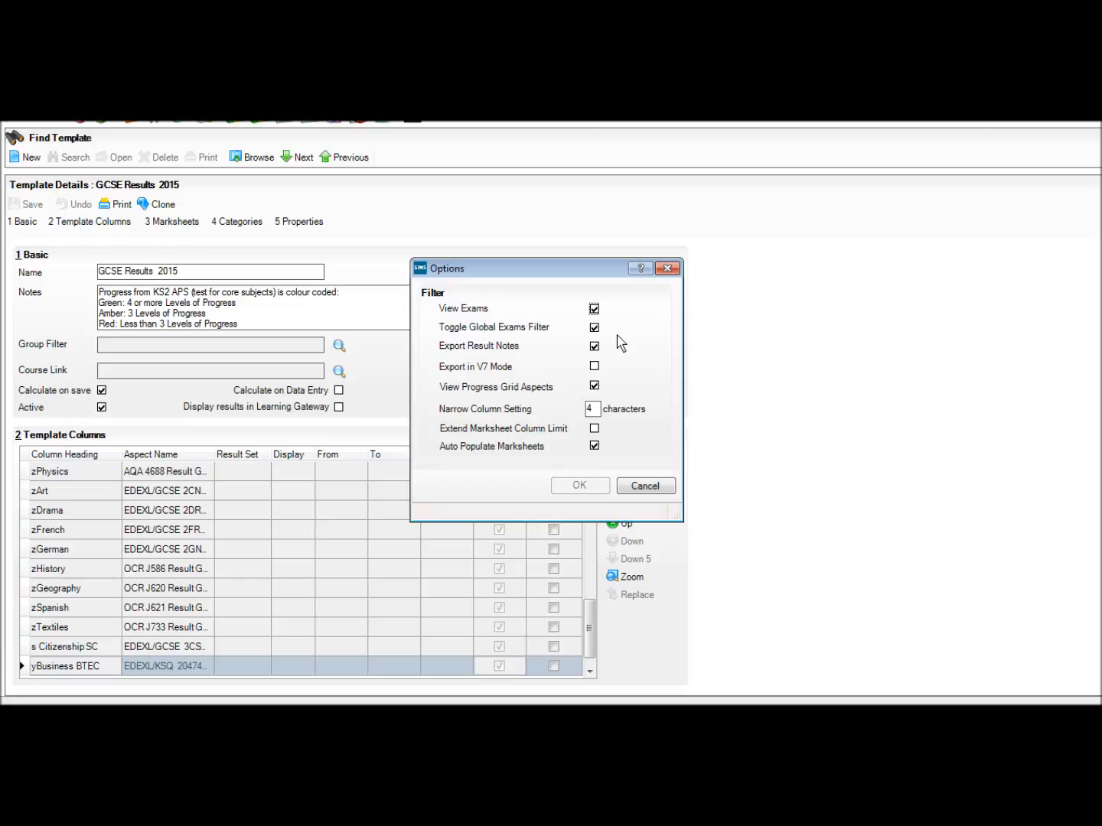
pyautogui.click(652, 495)
# Start adding more data review columns and search the available aspects for "edexl/gcse 1m"
pyautogui.click(626, 452)
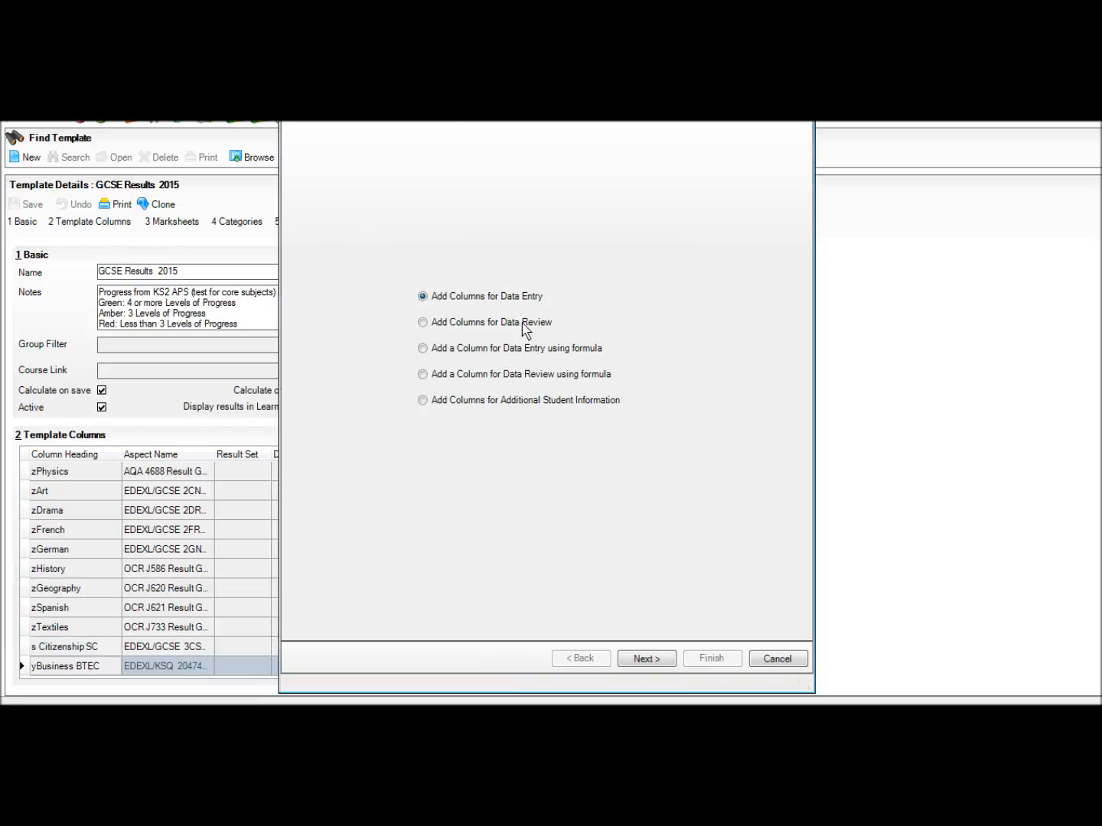
pyautogui.click(523, 322)
pyautogui.press('n')
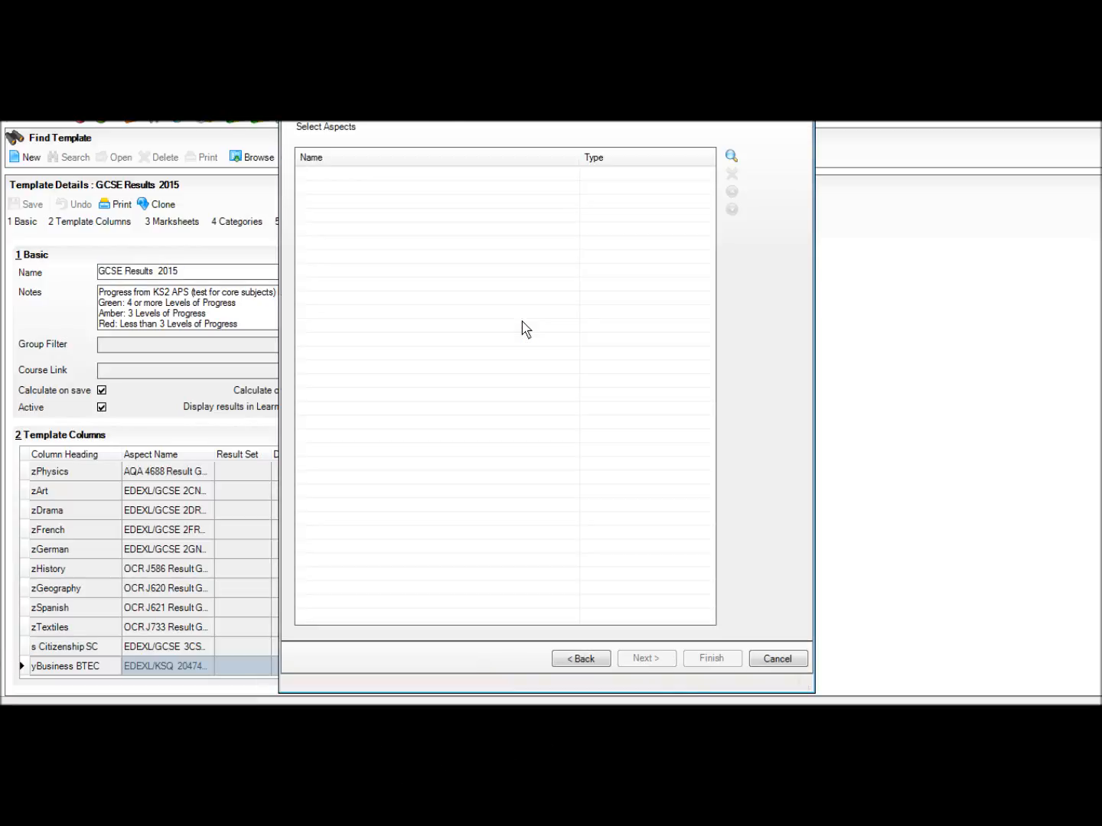
pyautogui.press('Return')
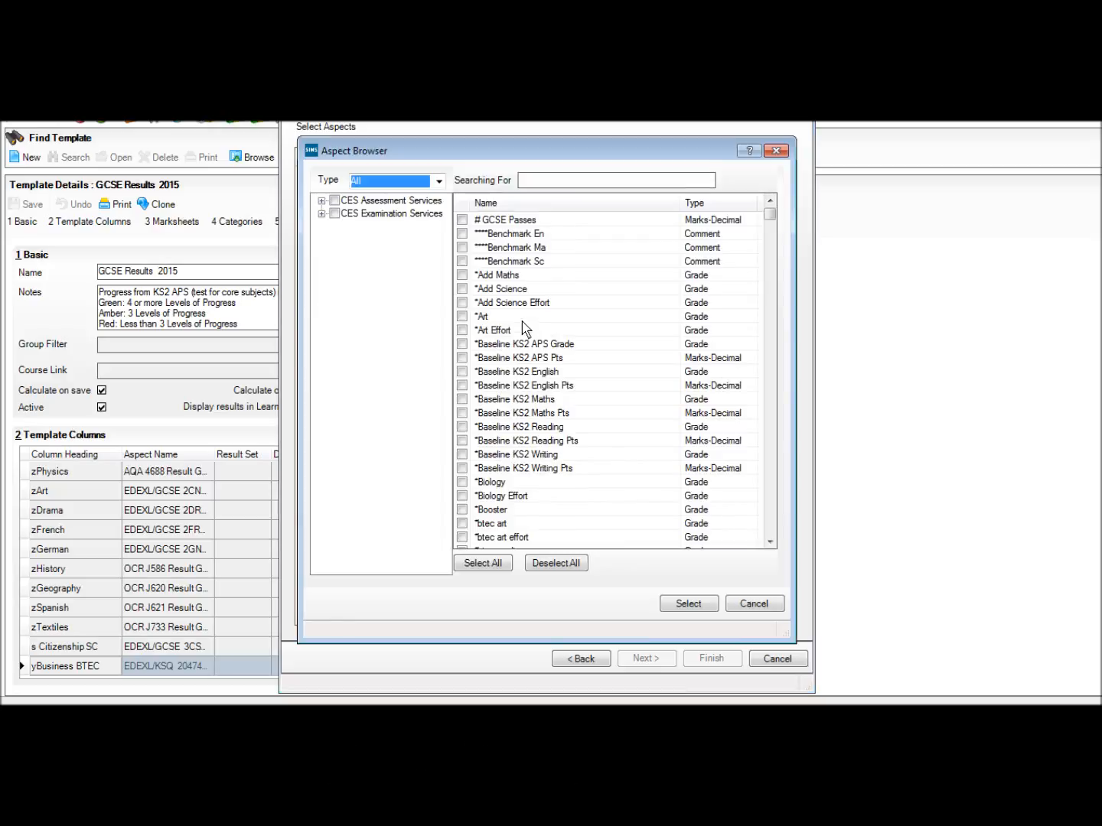
pyautogui.press('Tab')
pyautogui.write('ede')
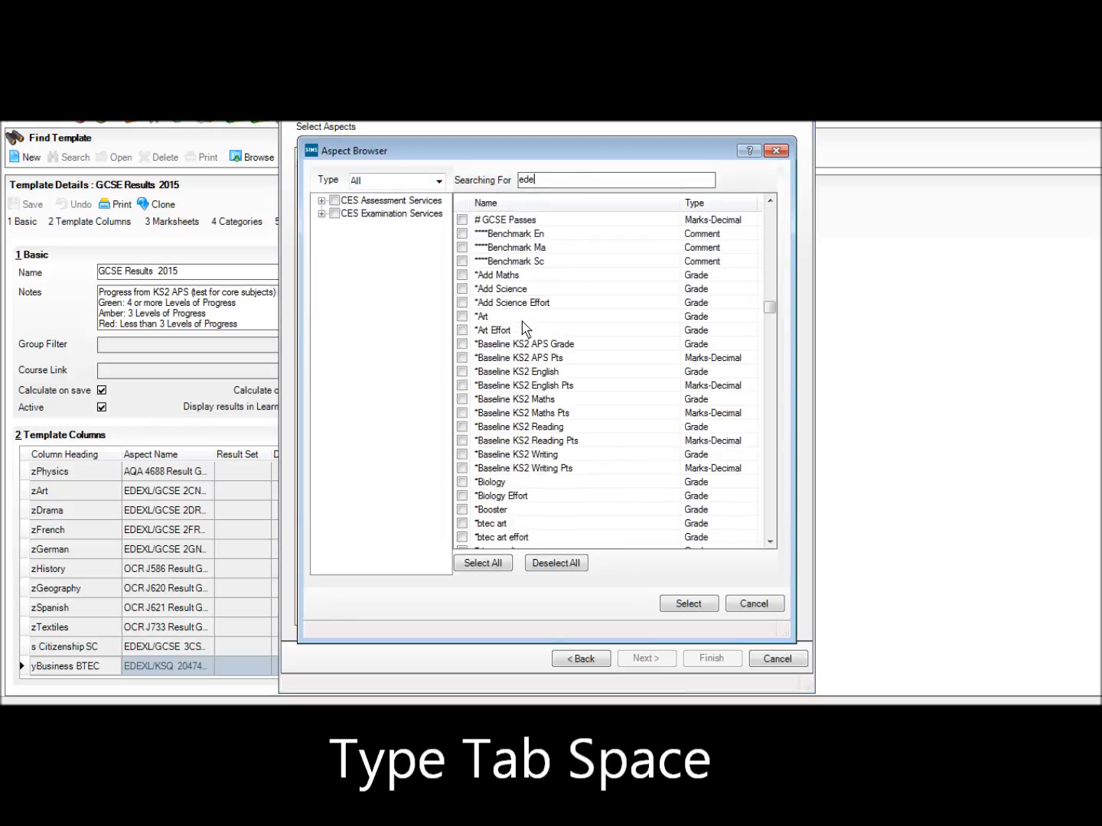
pyautogui.write('xl/gcse 1m')
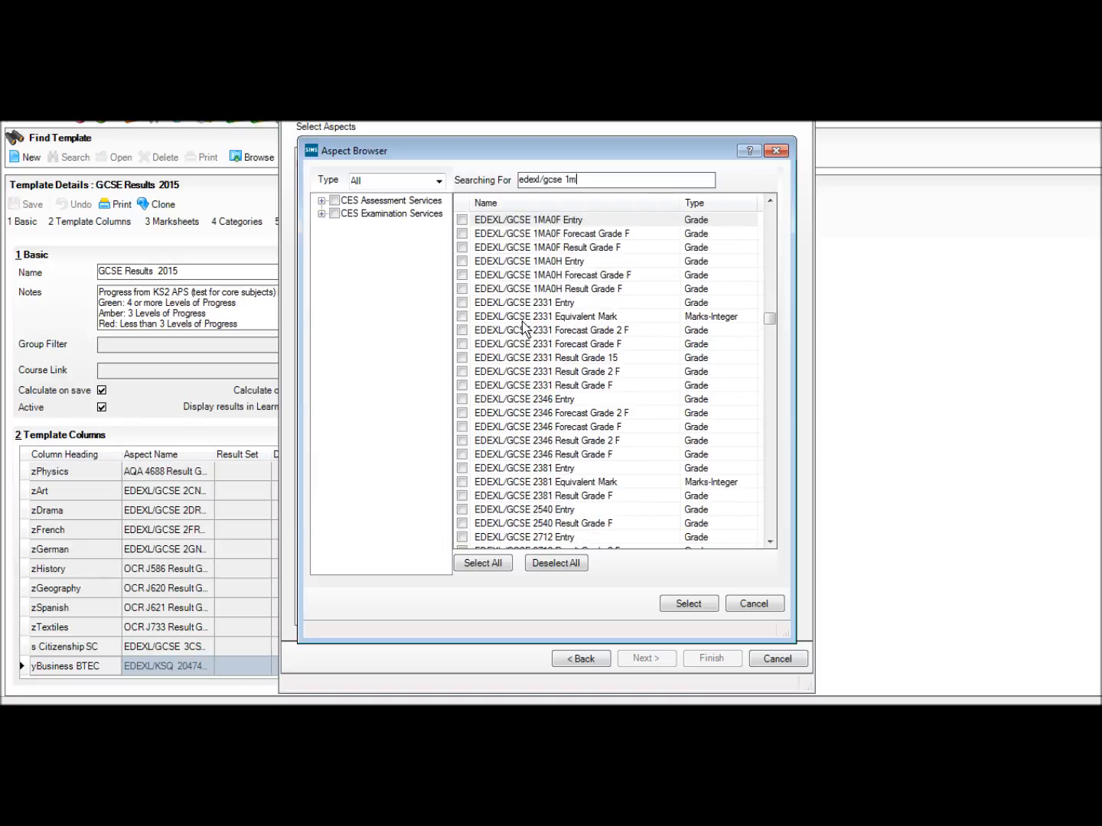
# Add the EDEXL/GCSE 1MA0F and 1MA0H Result Grade F aspects as columns with no filter, showing the most recent result
pyautogui.click(462, 247)
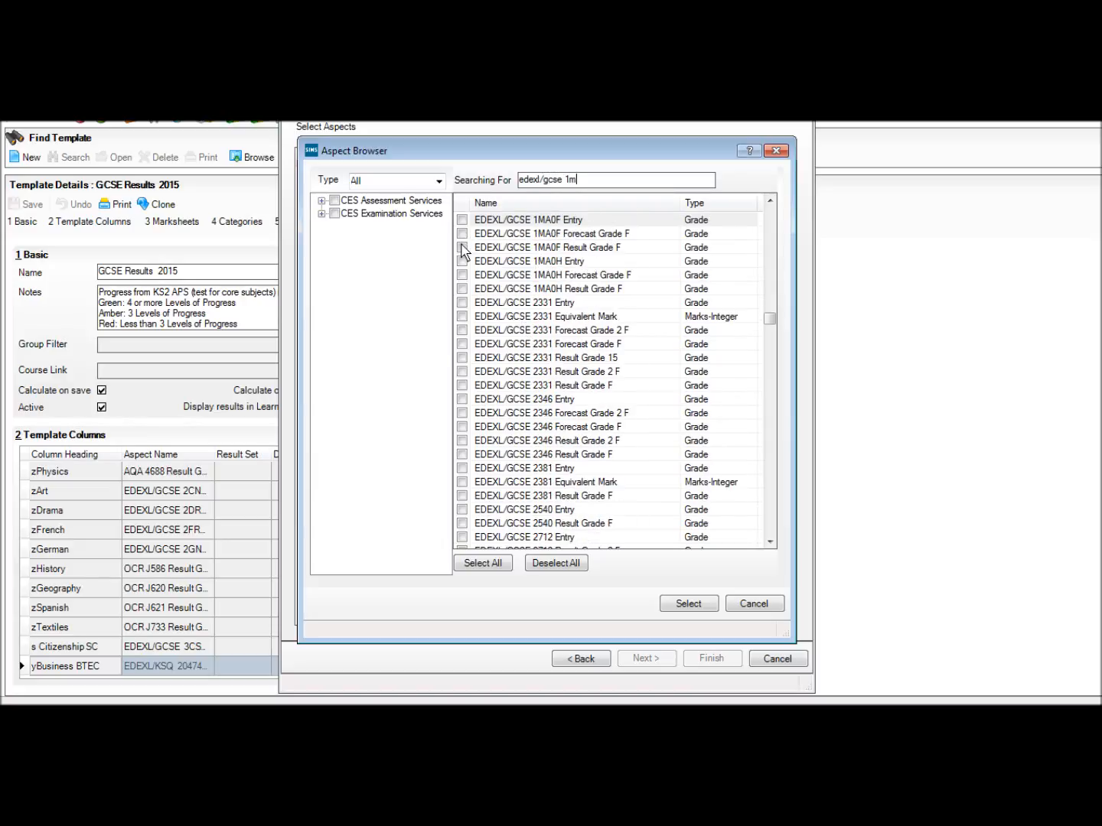
pyautogui.click(521, 249)
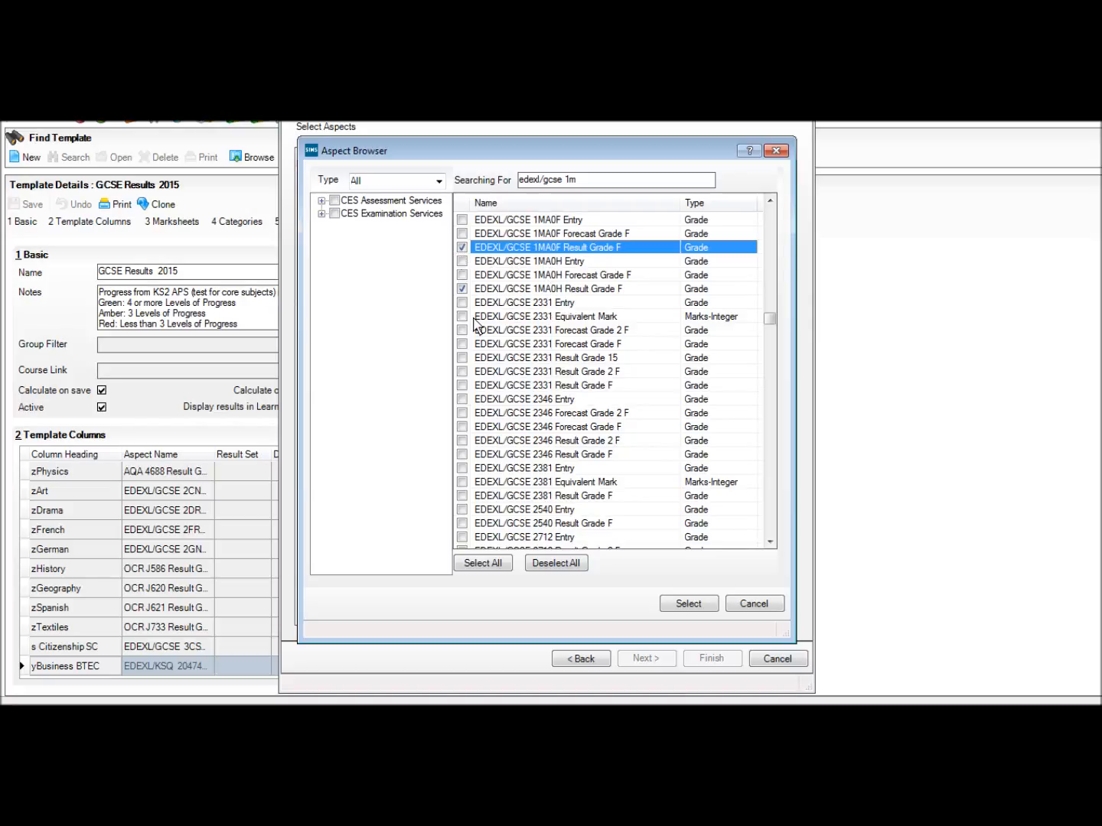
pyautogui.click(688, 605)
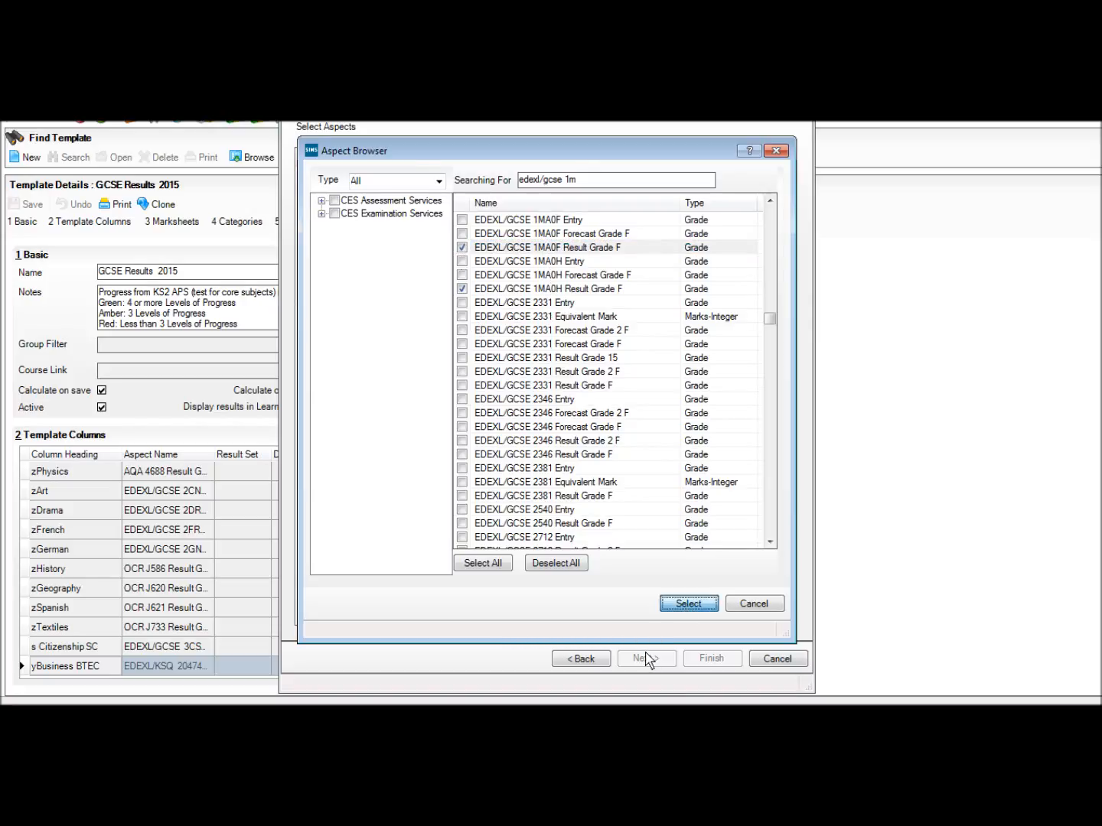
pyautogui.click(645, 660)
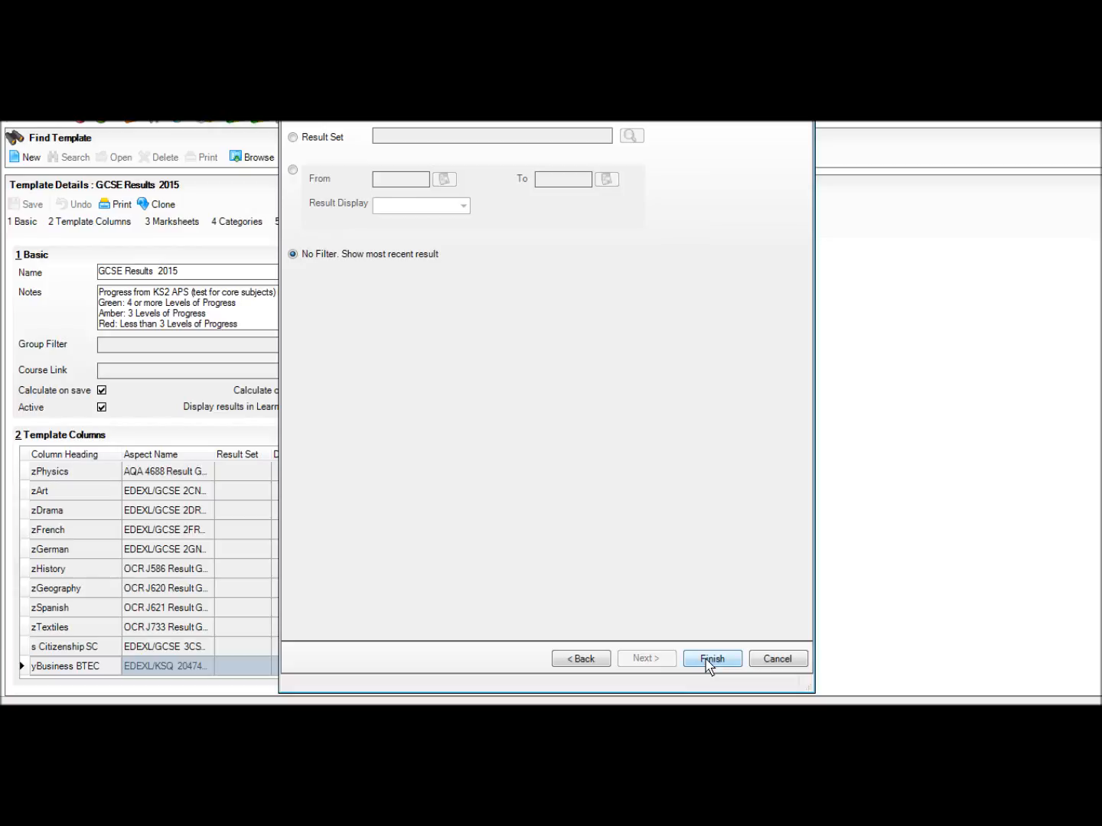
pyautogui.click(710, 662)
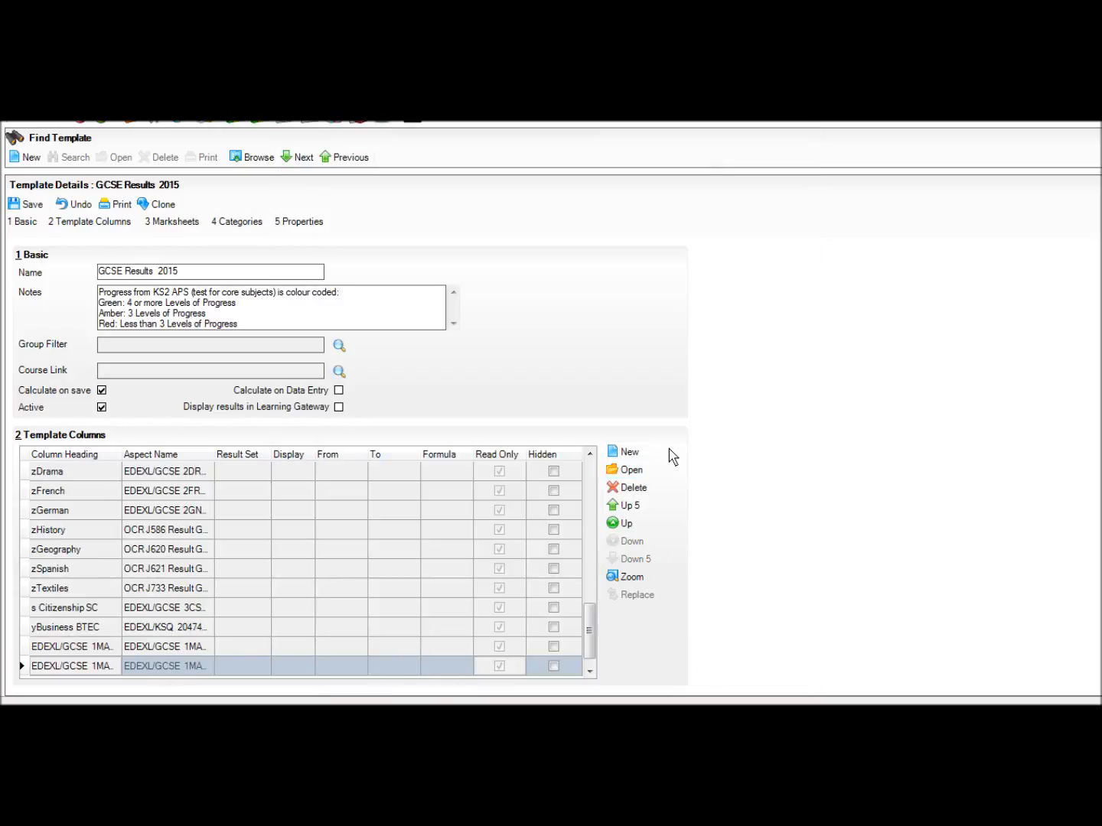
# Start a data review column using a formula, headed "Ma Max", with formula type MAX
pyautogui.click(628, 452)
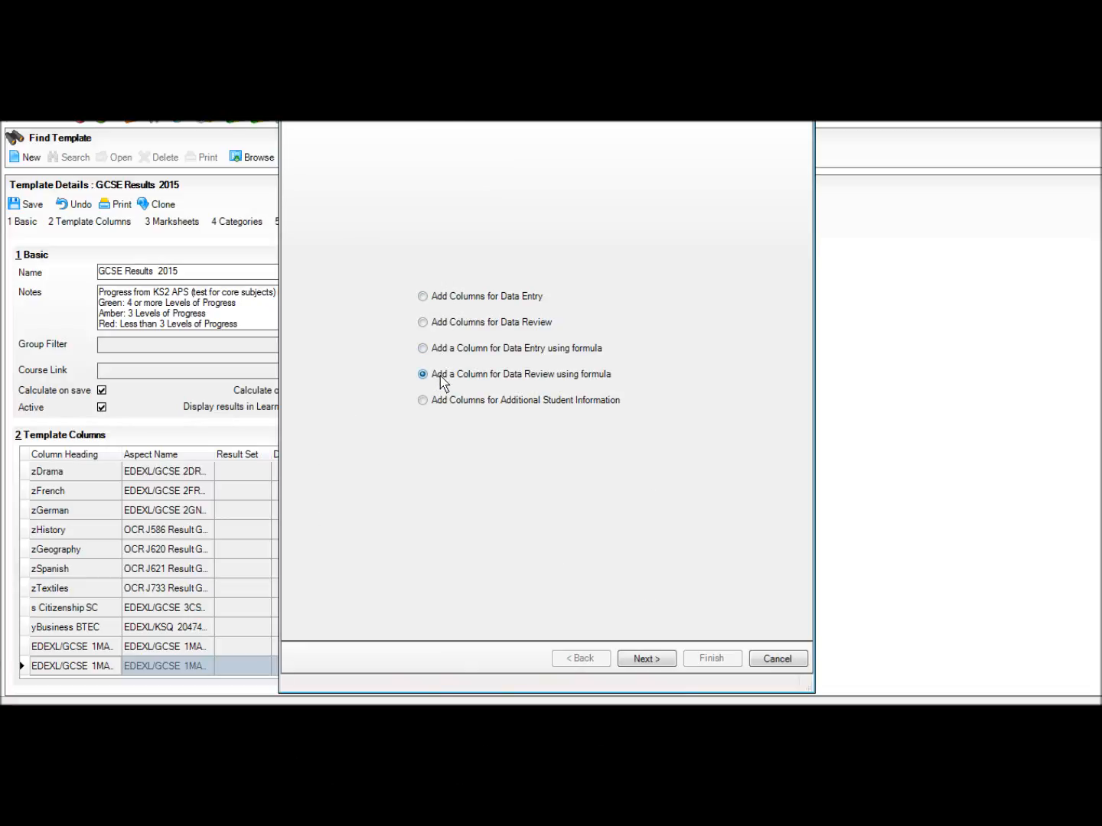
pyautogui.press('Return')
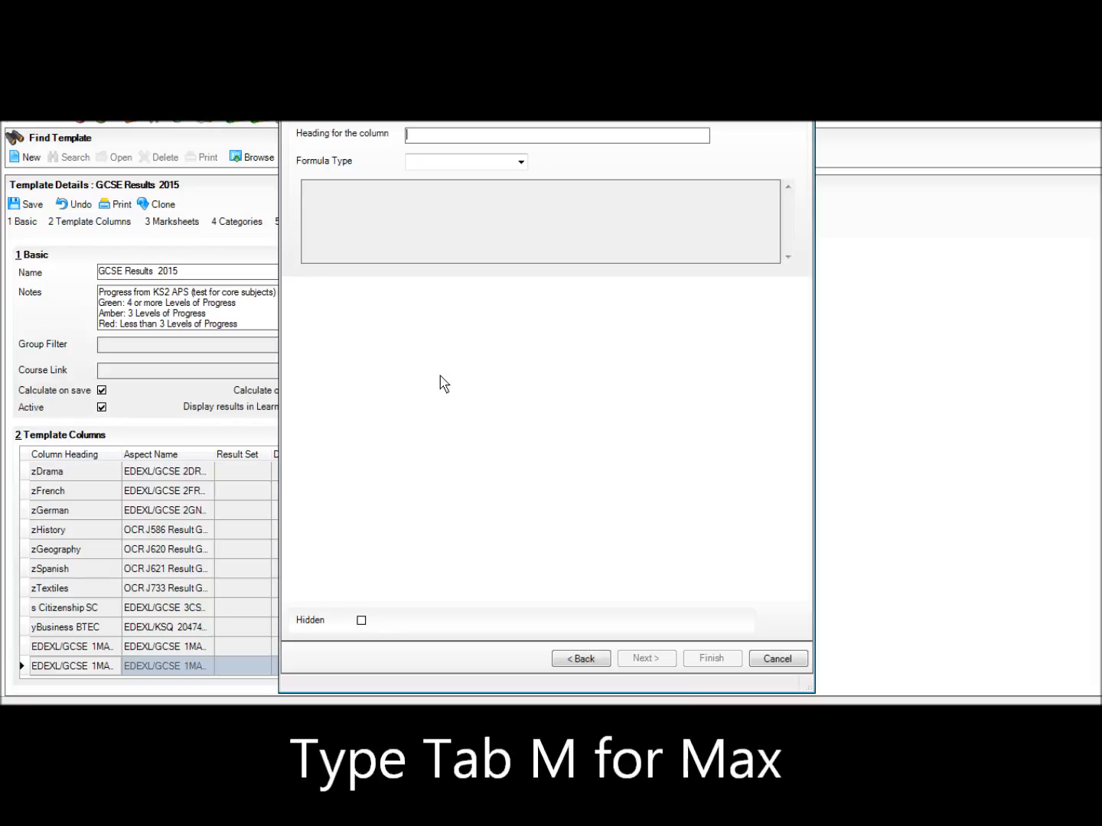
pyautogui.press('Tab')
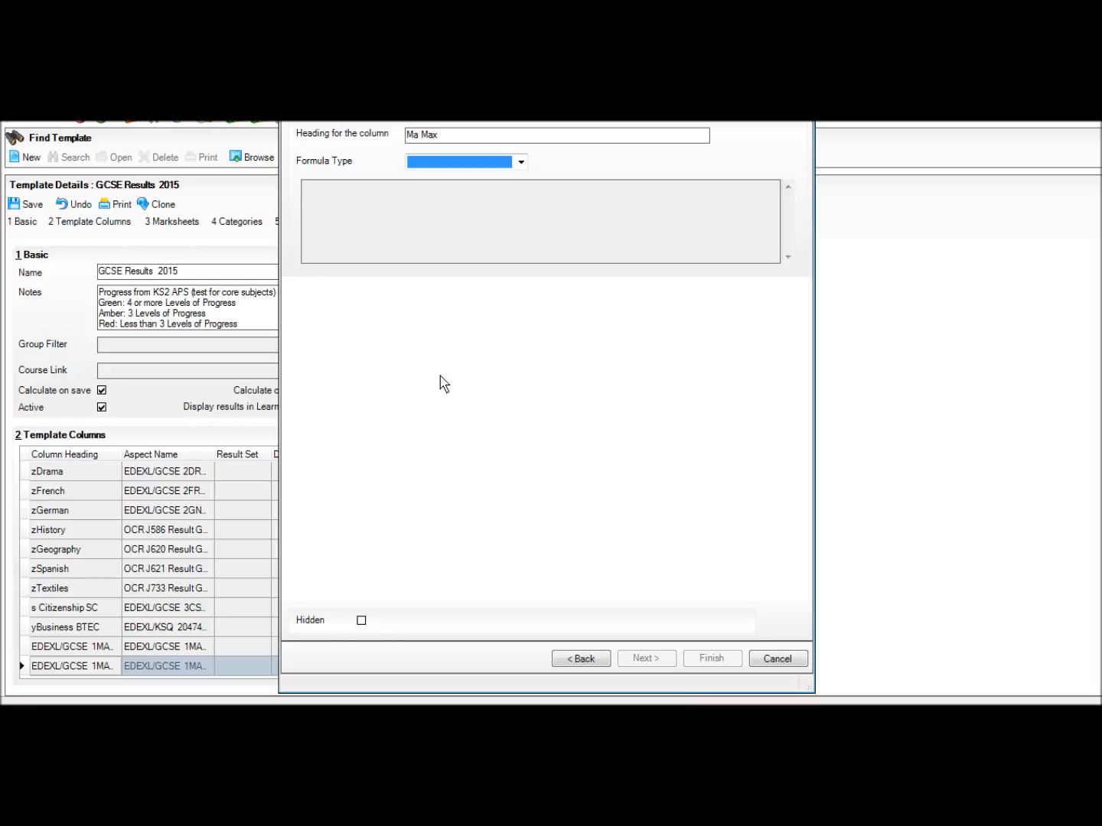
pyautogui.press('m')
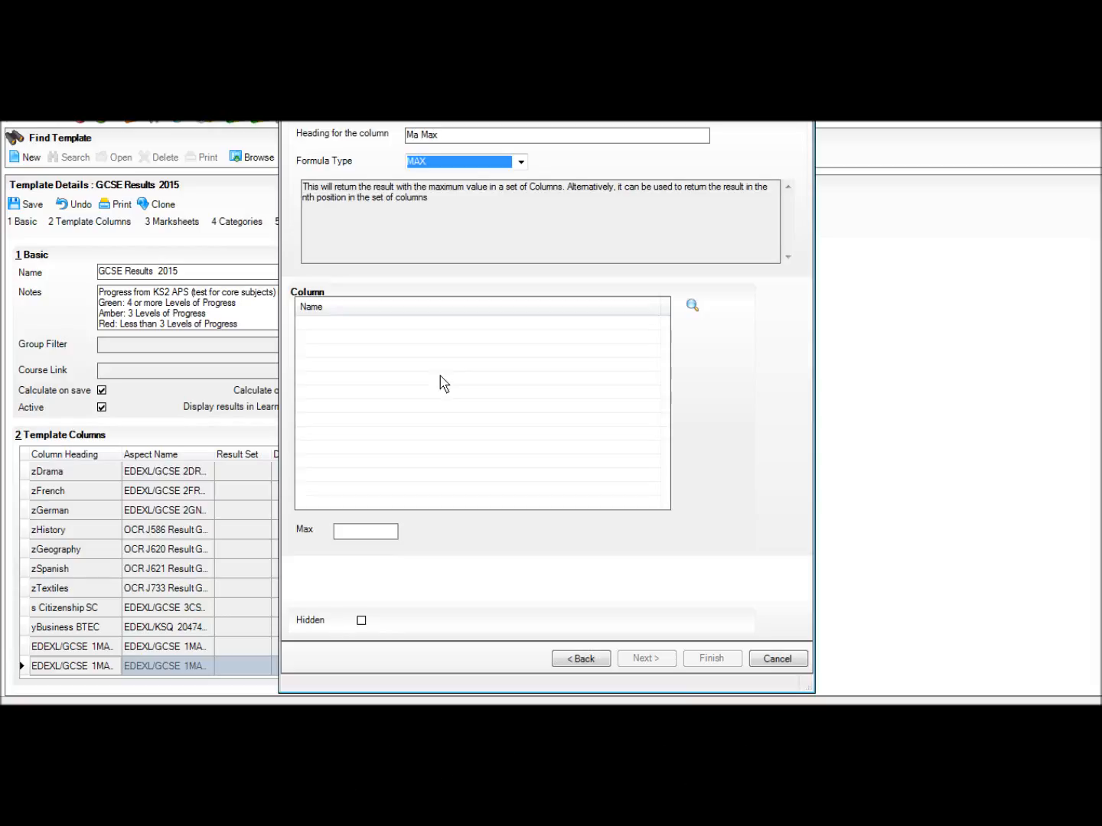
# Base the MAX formula on the EDEXL/GCSE 1MA0F ResGF and 1MA0H ResGF columns and set Max to 1
pyautogui.click(692, 306)
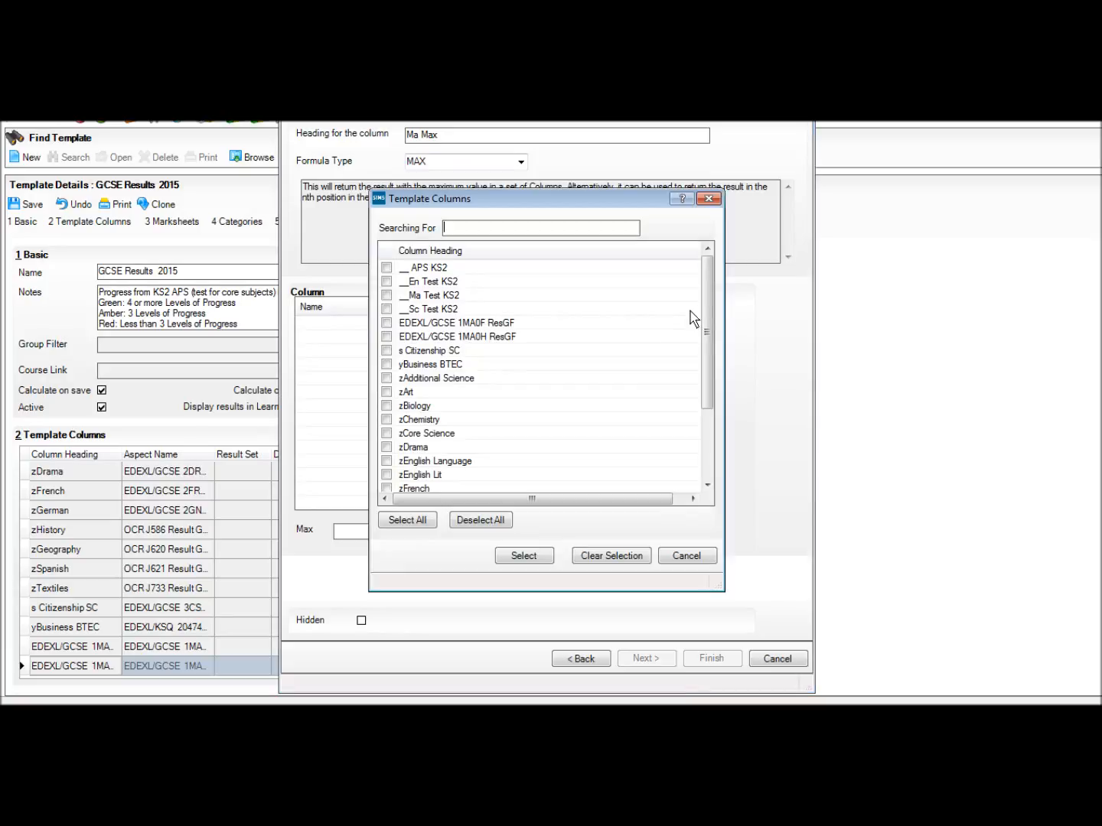
pyautogui.click(386, 323)
pyautogui.click(386, 338)
pyautogui.click(524, 557)
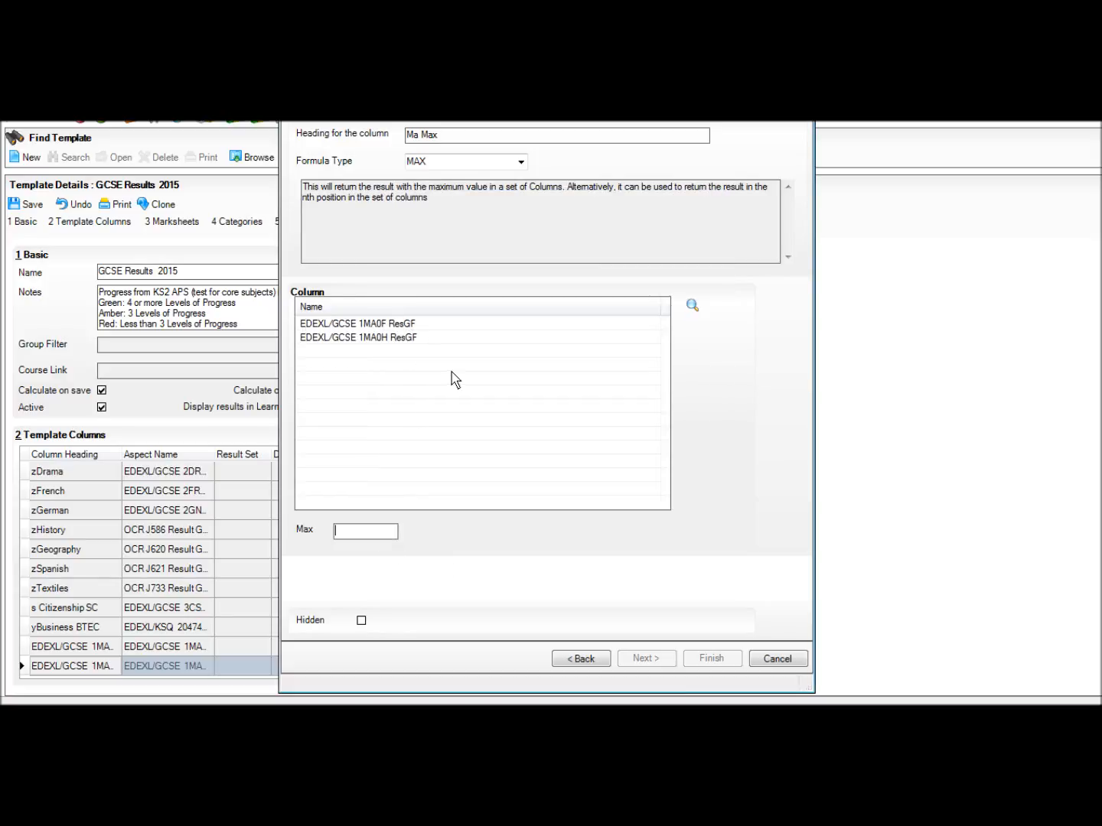
pyautogui.write('1')
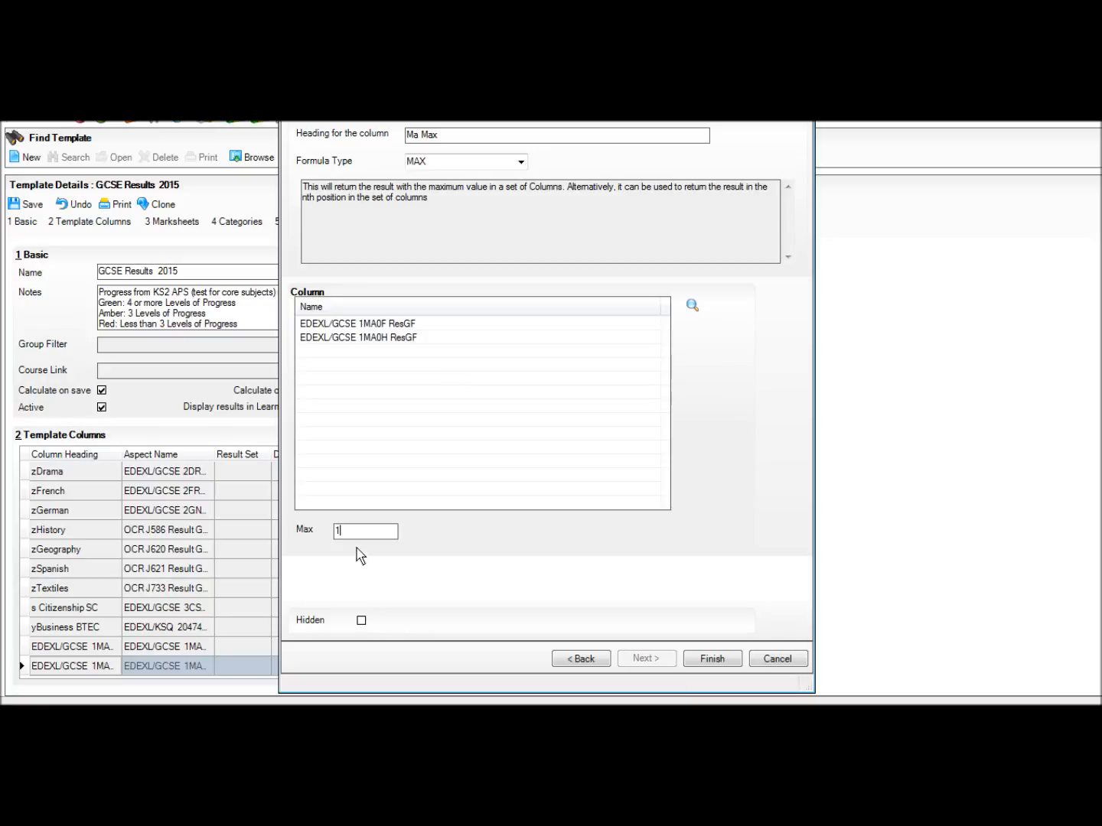
# Mark the Ma Max formula column as hidden and finish adding it to the template
pyautogui.click(361, 622)
pyautogui.click(712, 660)
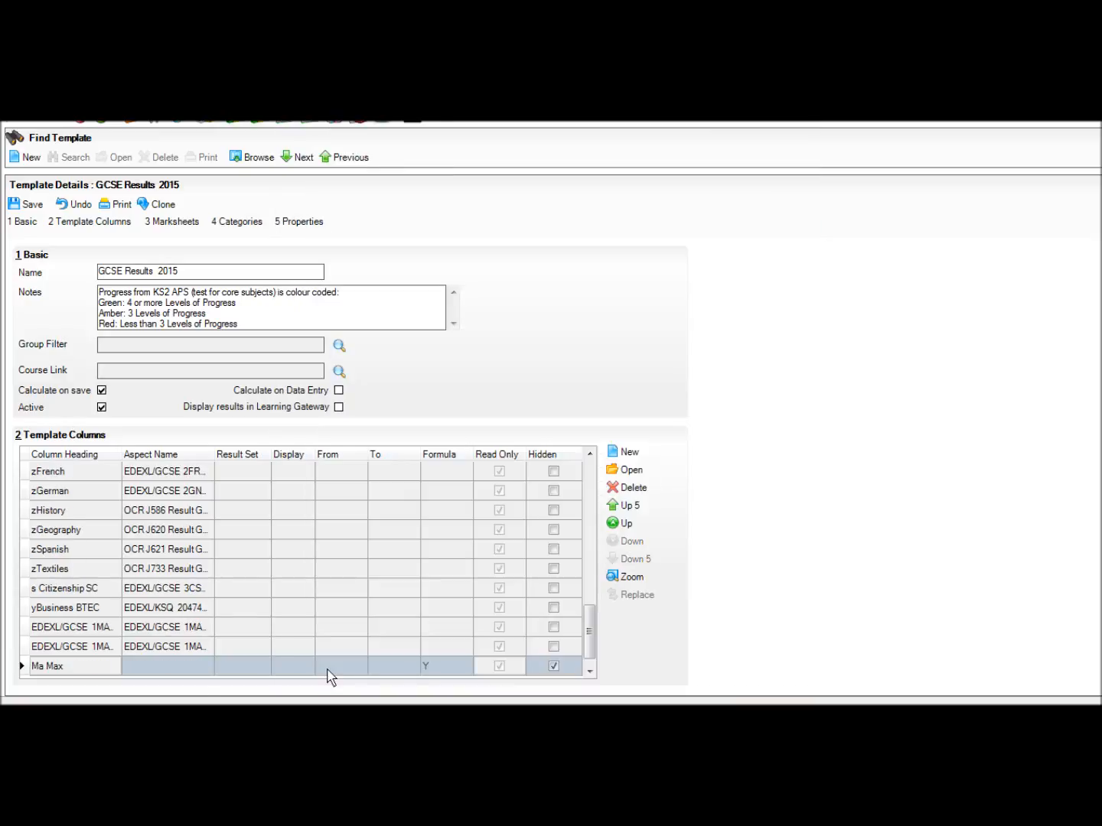
# Start a new data entry column using a formula, with GCSE Result as its result set
pyautogui.click(621, 453)
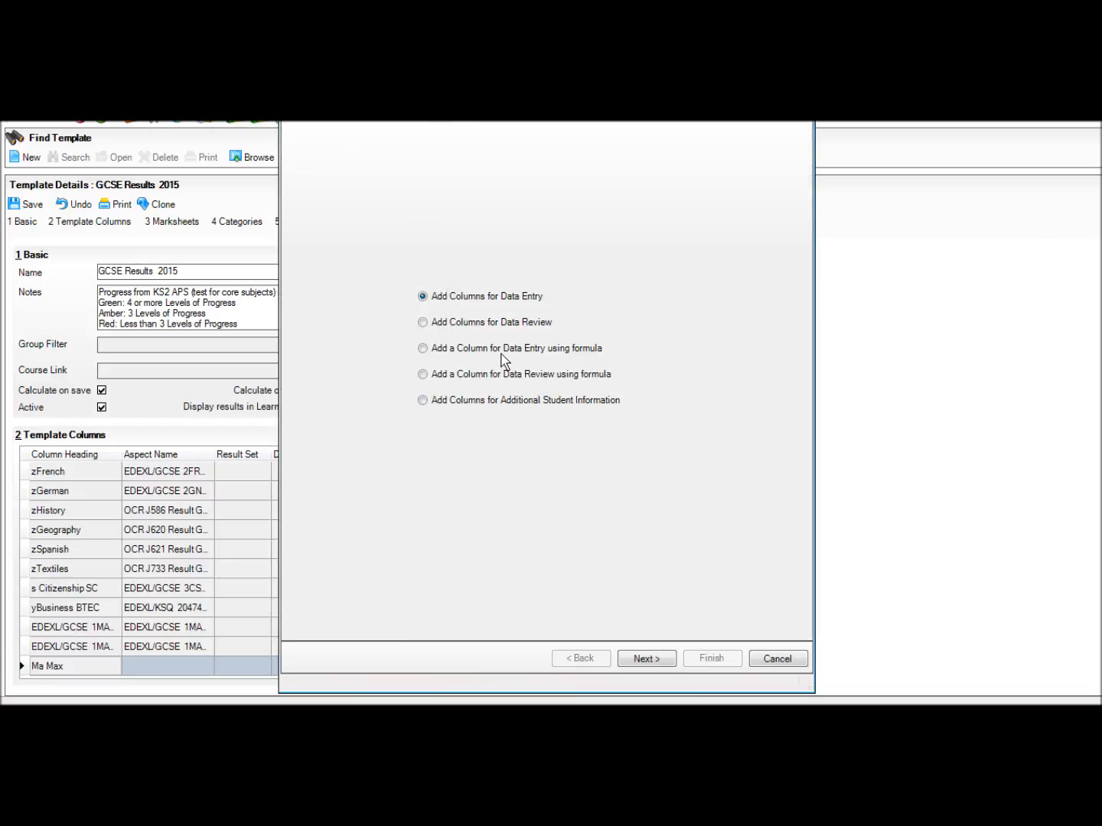
pyautogui.press('n')
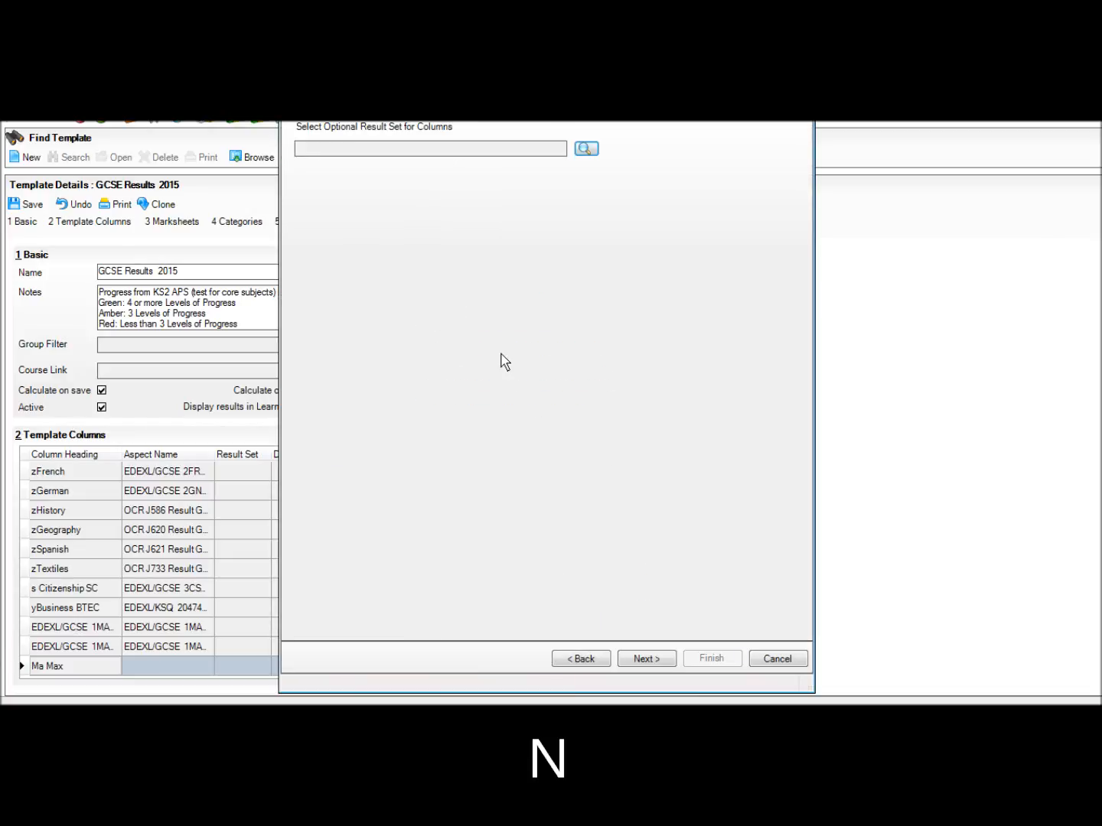
pyautogui.press('Return')
pyautogui.press('g')
pyautogui.press('Return')
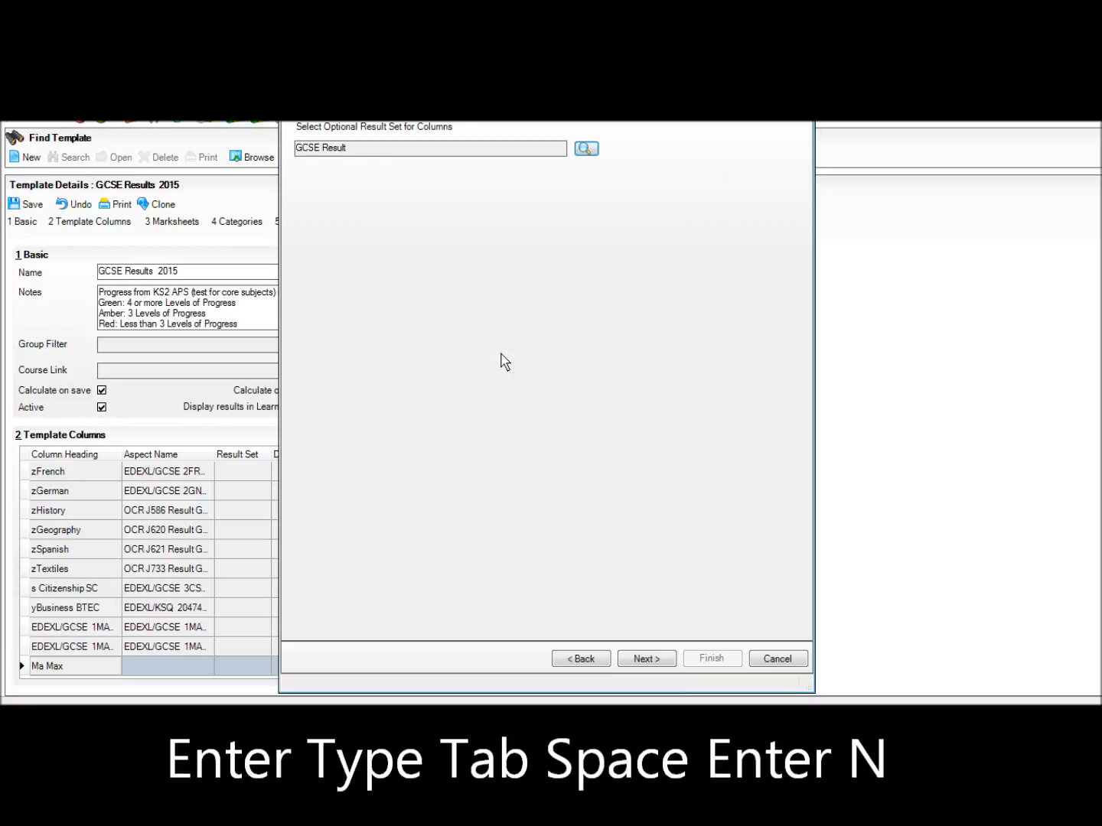
pyautogui.press('n')
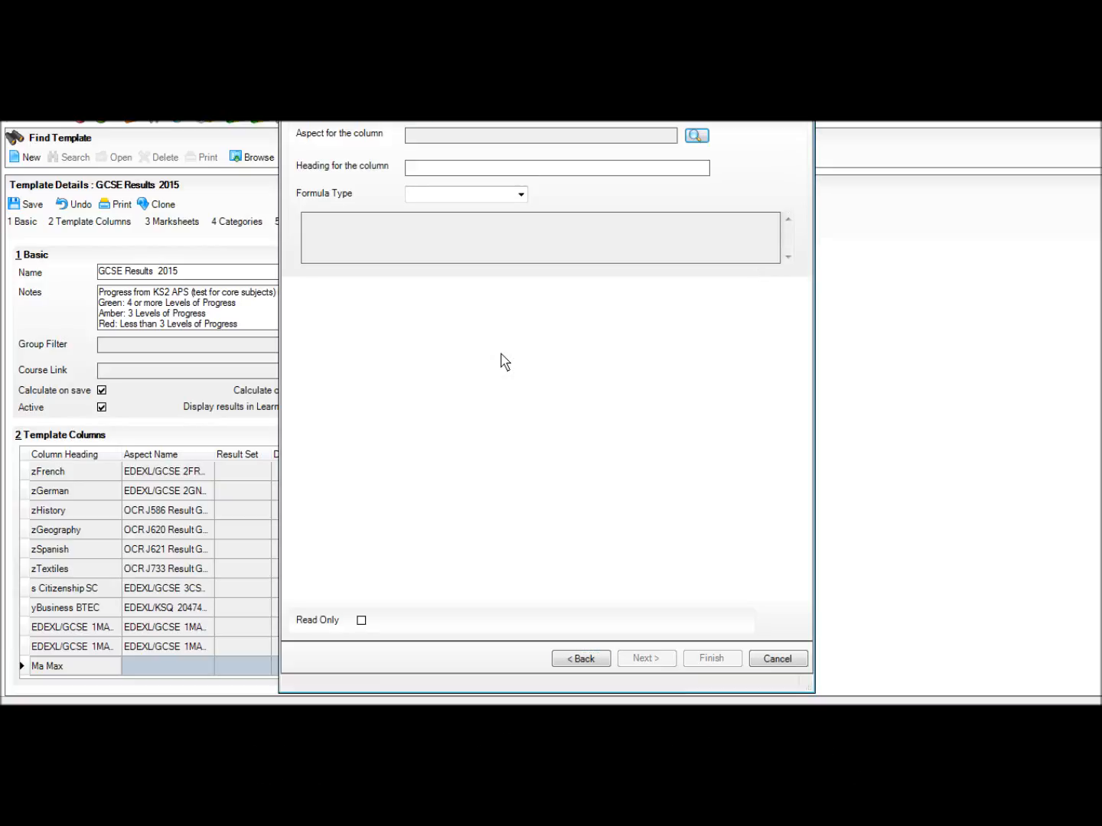
# Choose the Ma GCSE aspect for the new formula column
pyautogui.press('Return')
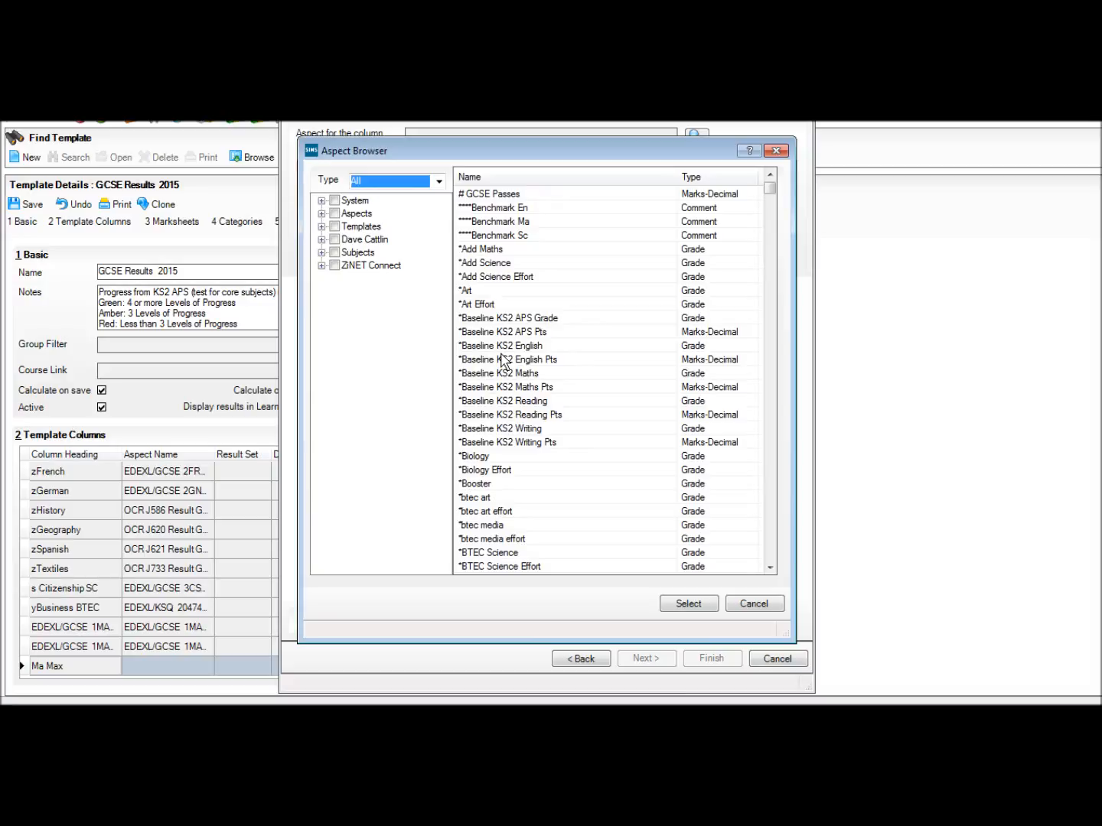
pyautogui.press('Tab')
pyautogui.write('ma gcse')
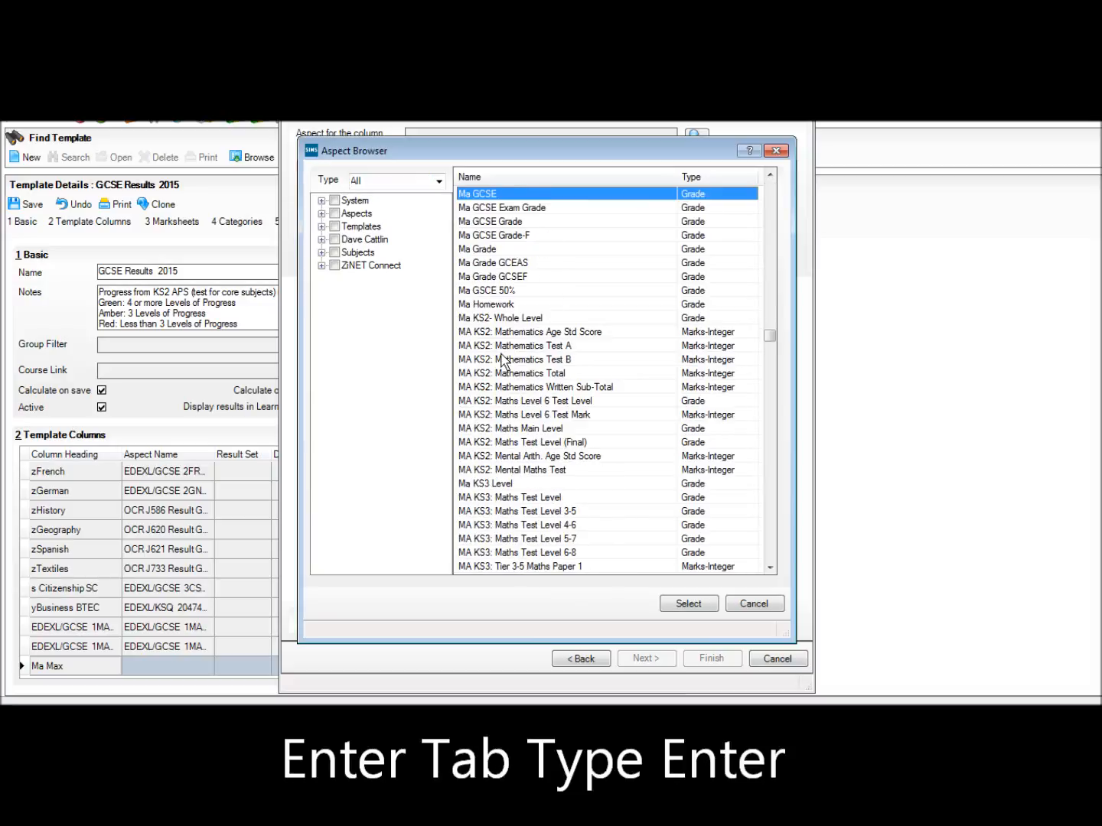
pyautogui.press('Return')
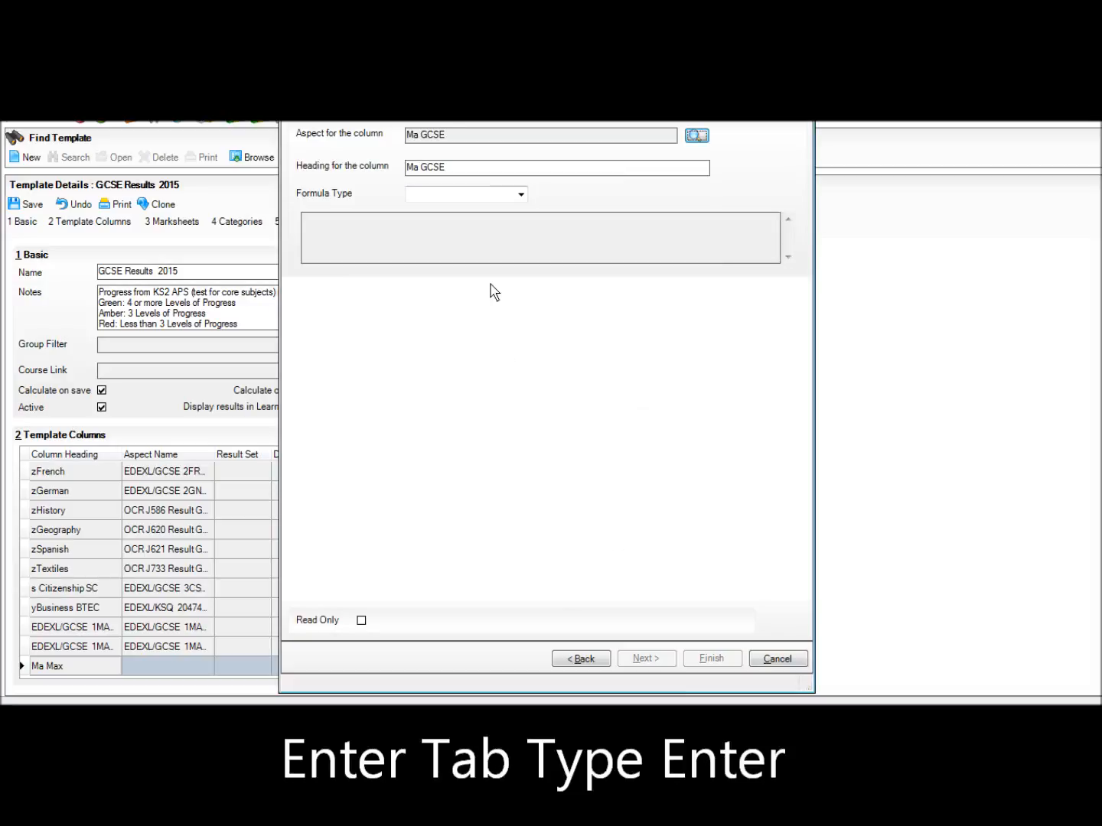
# Set the formula type to MARKS TO GRADE, base it on the Ma Max column, and finish adding the column
pyautogui.press('Tab')
pyautogui.press('m')
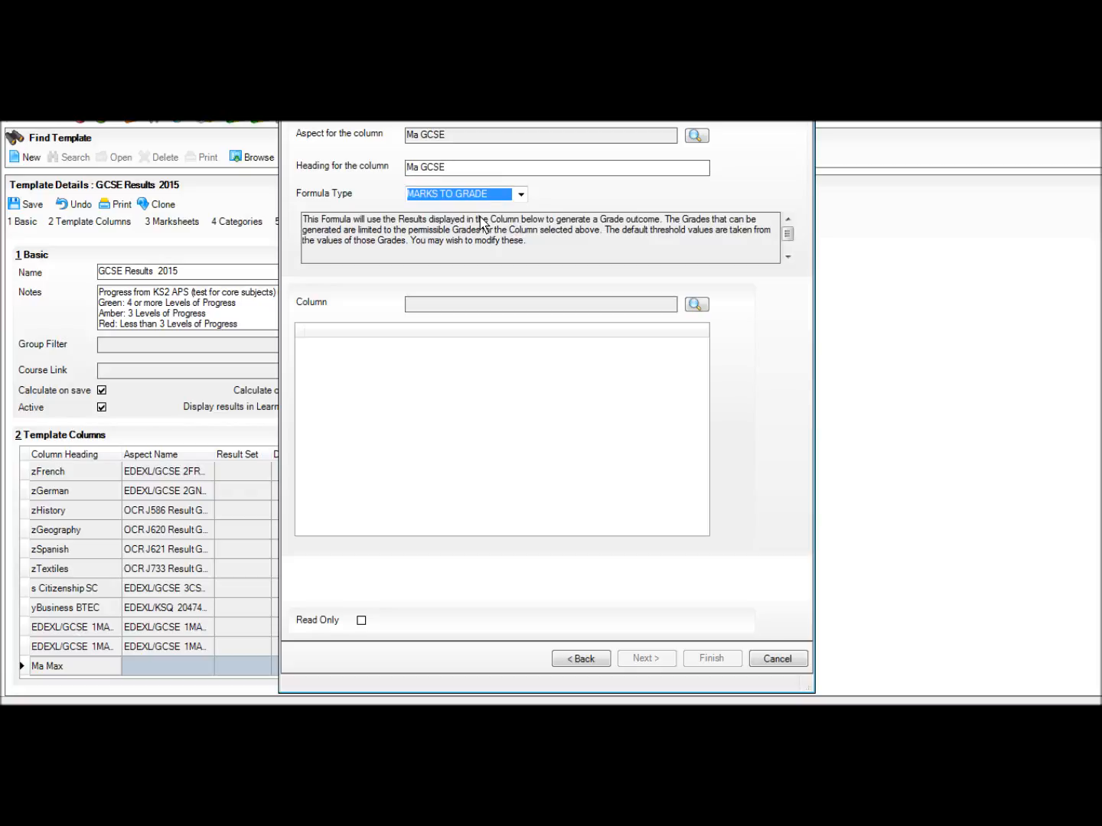
pyautogui.click(696, 304)
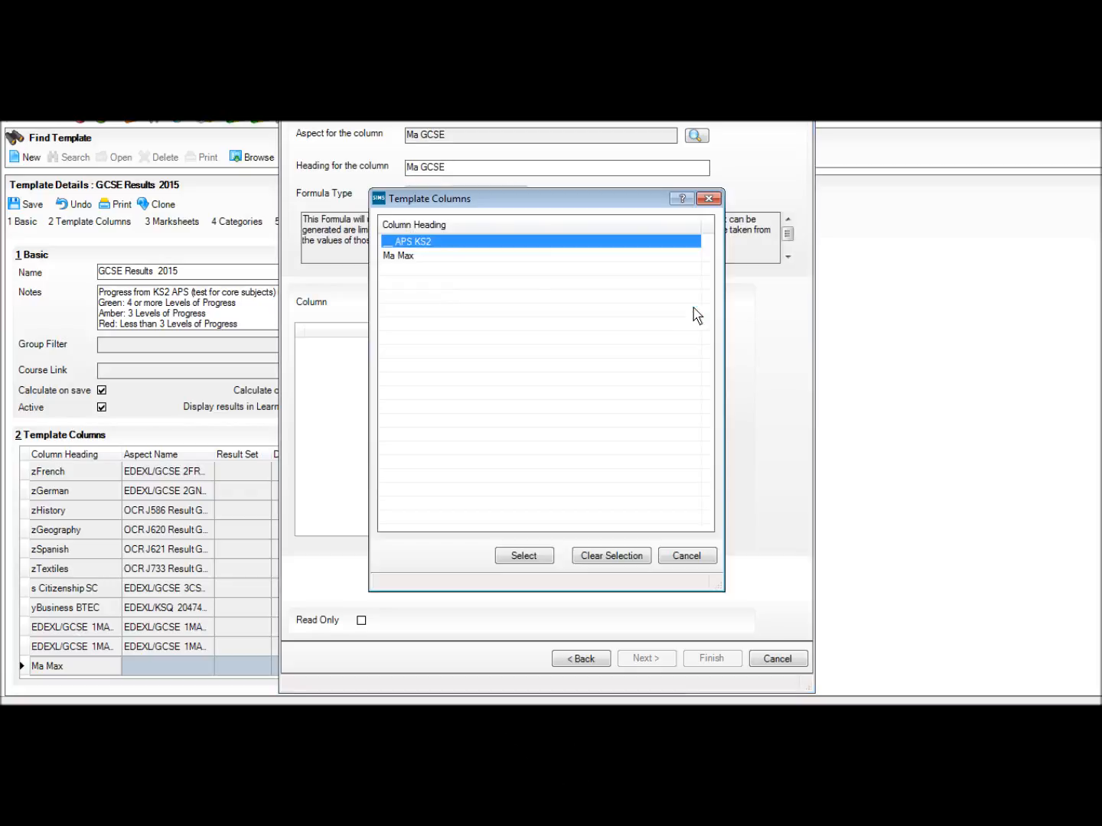
pyautogui.doubleClick(435, 258)
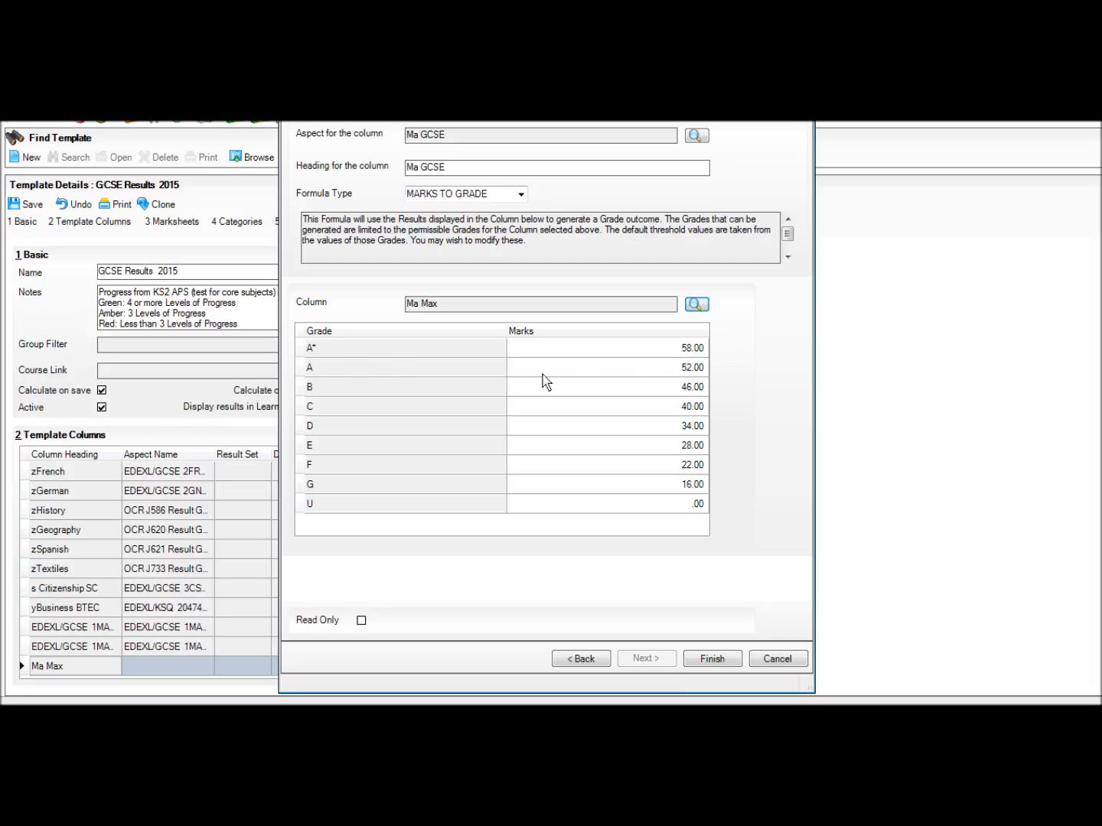
pyautogui.click(713, 660)
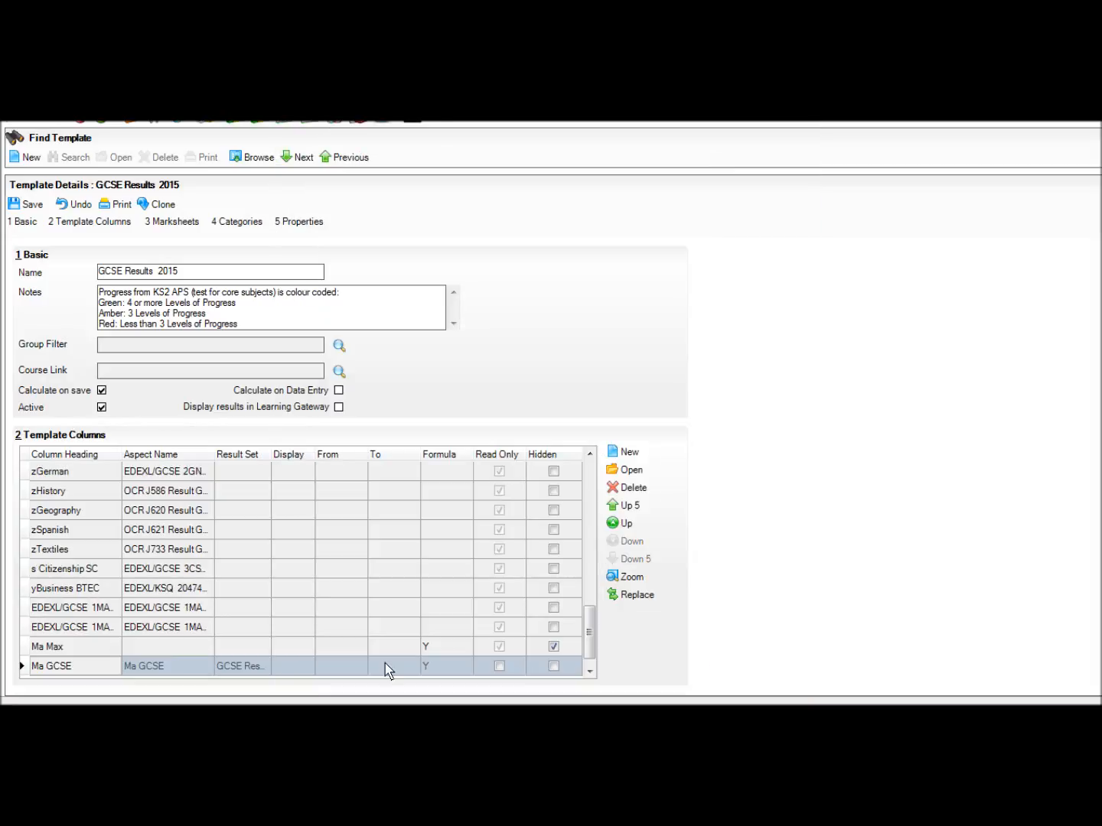
# Change the Ma GCSE column's heading to "zMa GCSE"
pyautogui.click(107, 671)
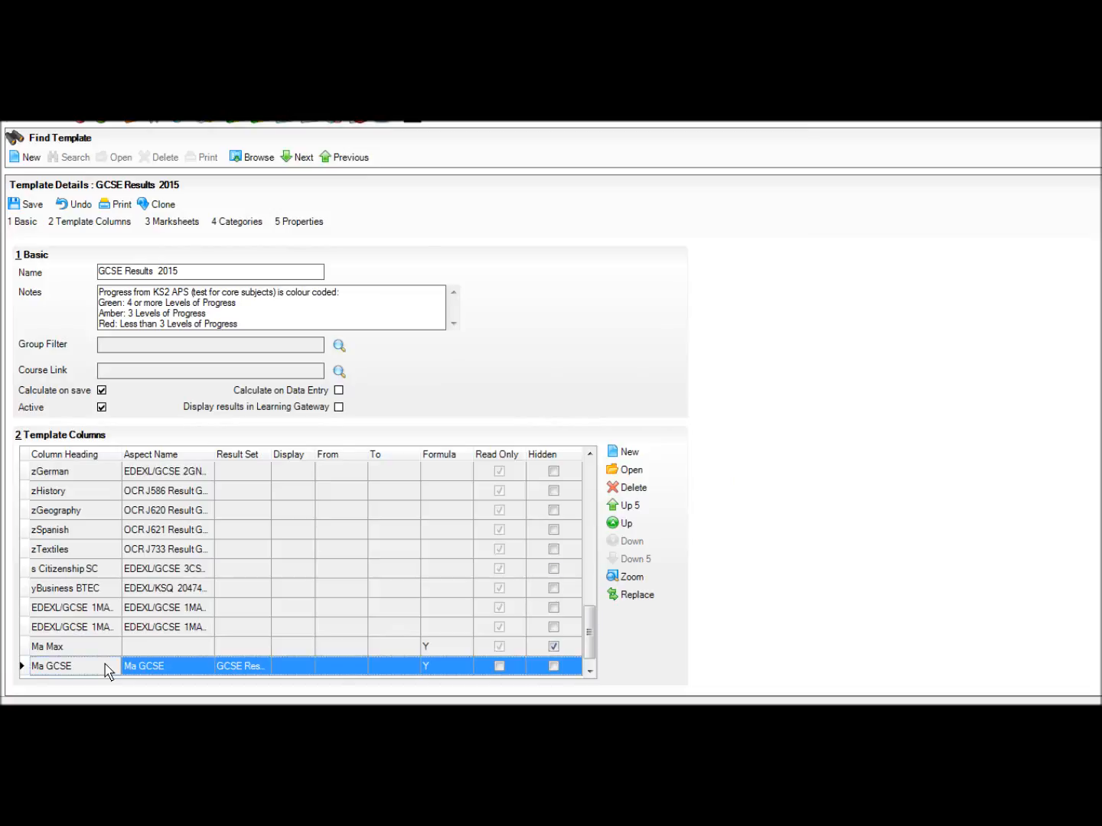
pyautogui.doubleClick(107, 671)
pyautogui.click(484, 301)
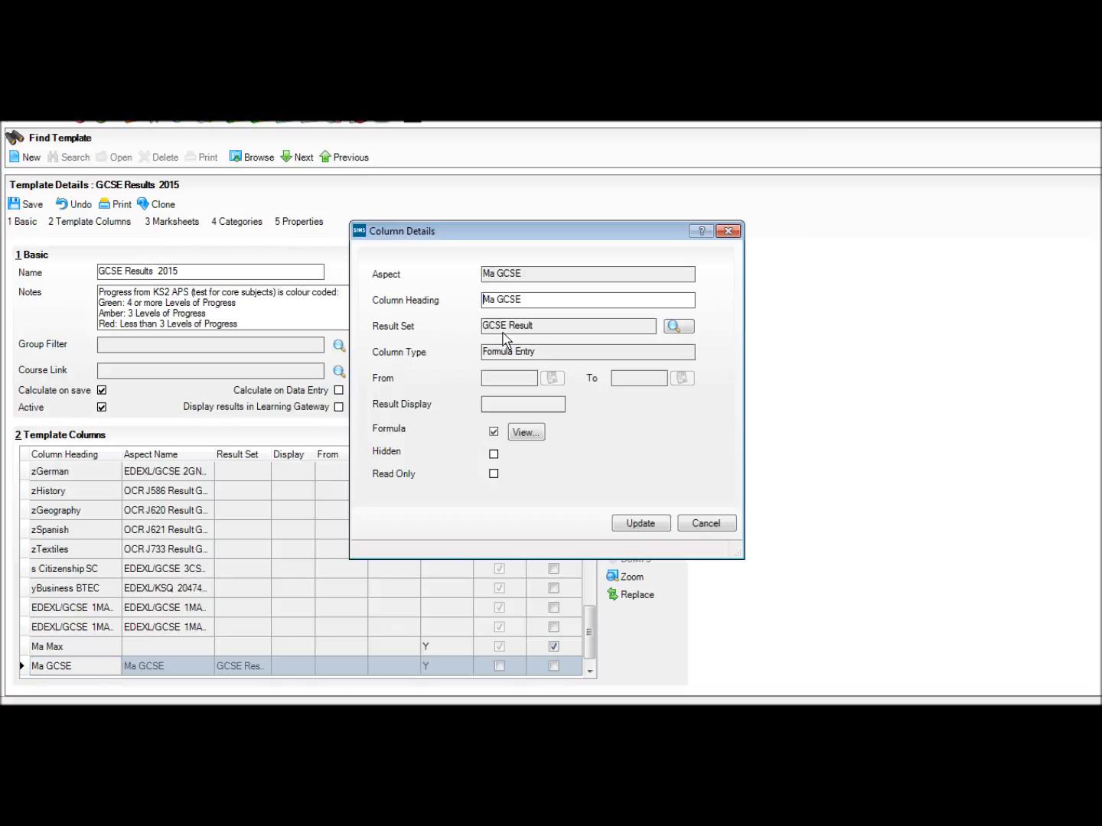
pyautogui.write('z')
pyautogui.click(640, 525)
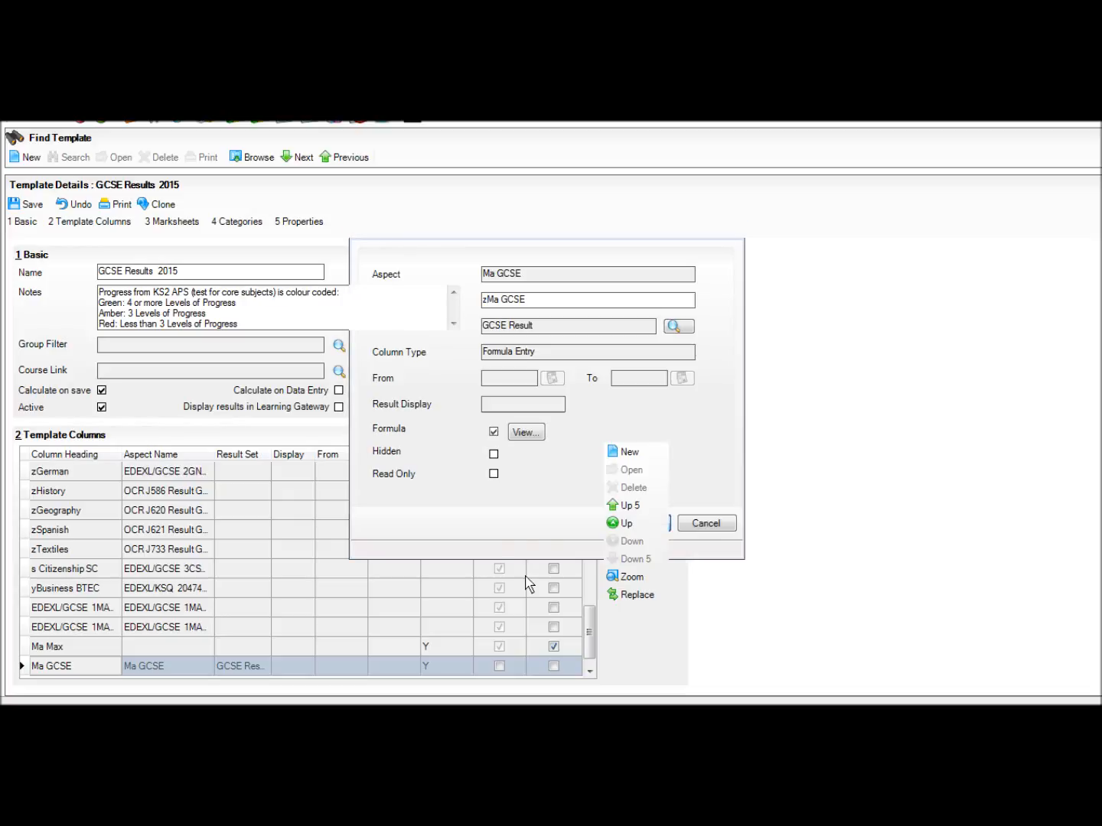
# Hide both EDEXL/GCSE 1MA0 maths result columns in the template
pyautogui.click(553, 608)
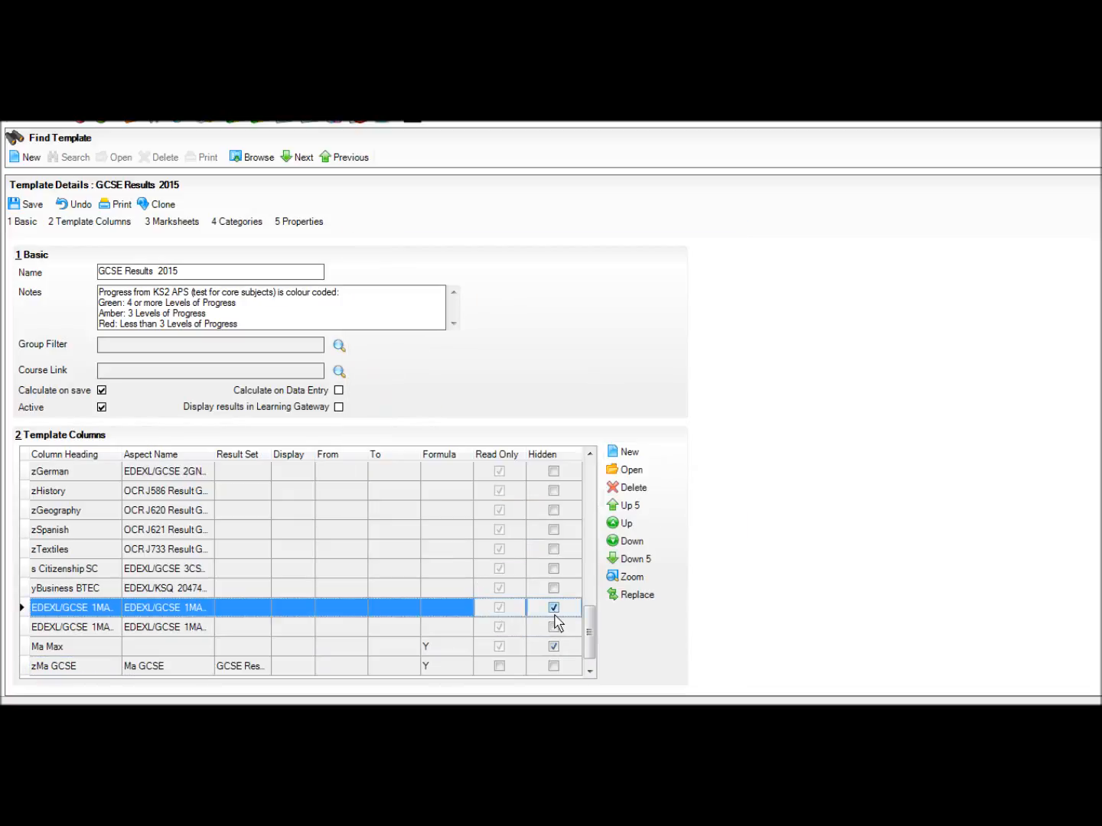
pyautogui.click(553, 626)
pyautogui.click(554, 626)
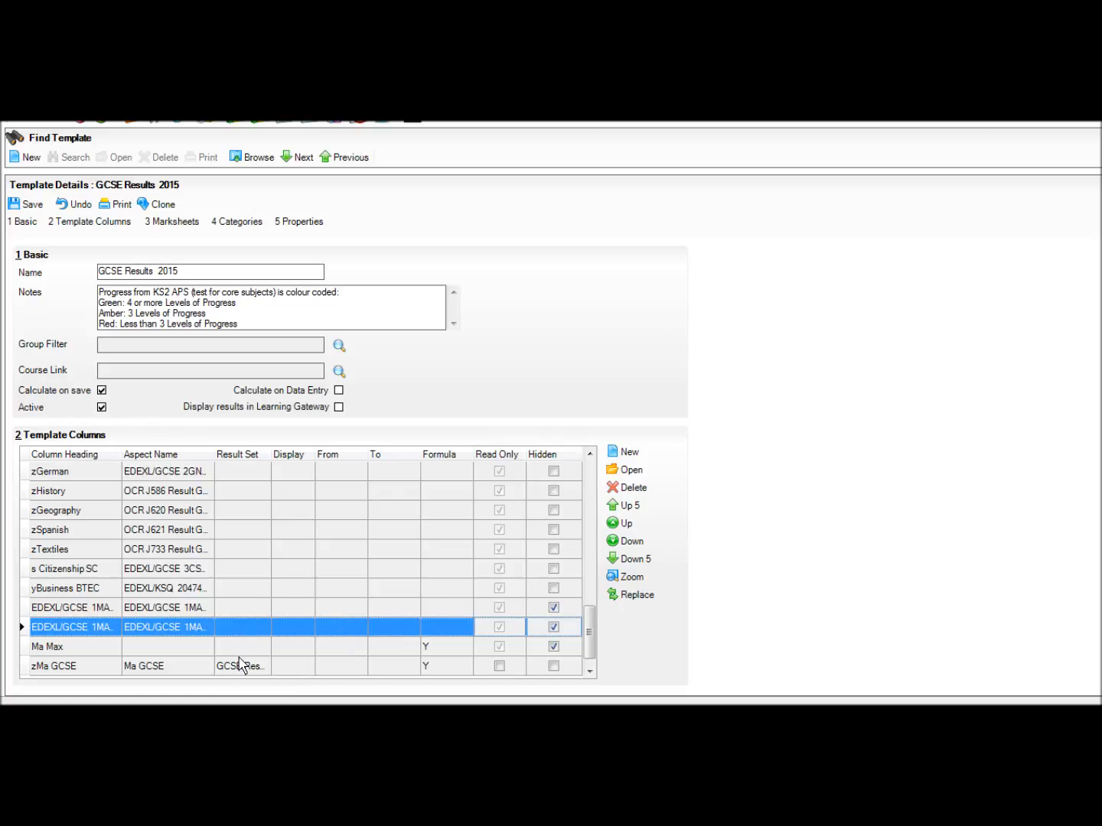
# Move the two EDEXL/GCSE 1MA0 columns, Ma Max and zMa GCSE between zEnglish Language and zEnglish Lit, and save the template
pyautogui.click(225, 609)
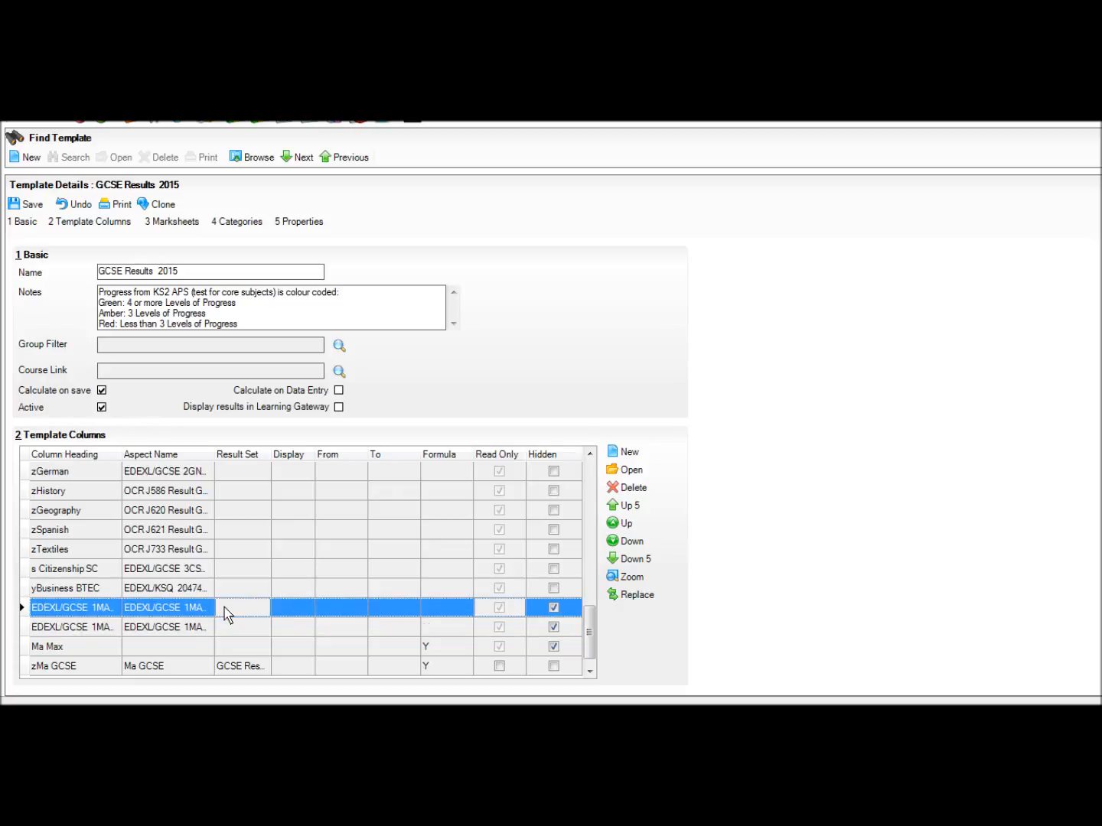
pyautogui.keyDown('shift'); pyautogui.click(217, 671); pyautogui.keyUp('shift')
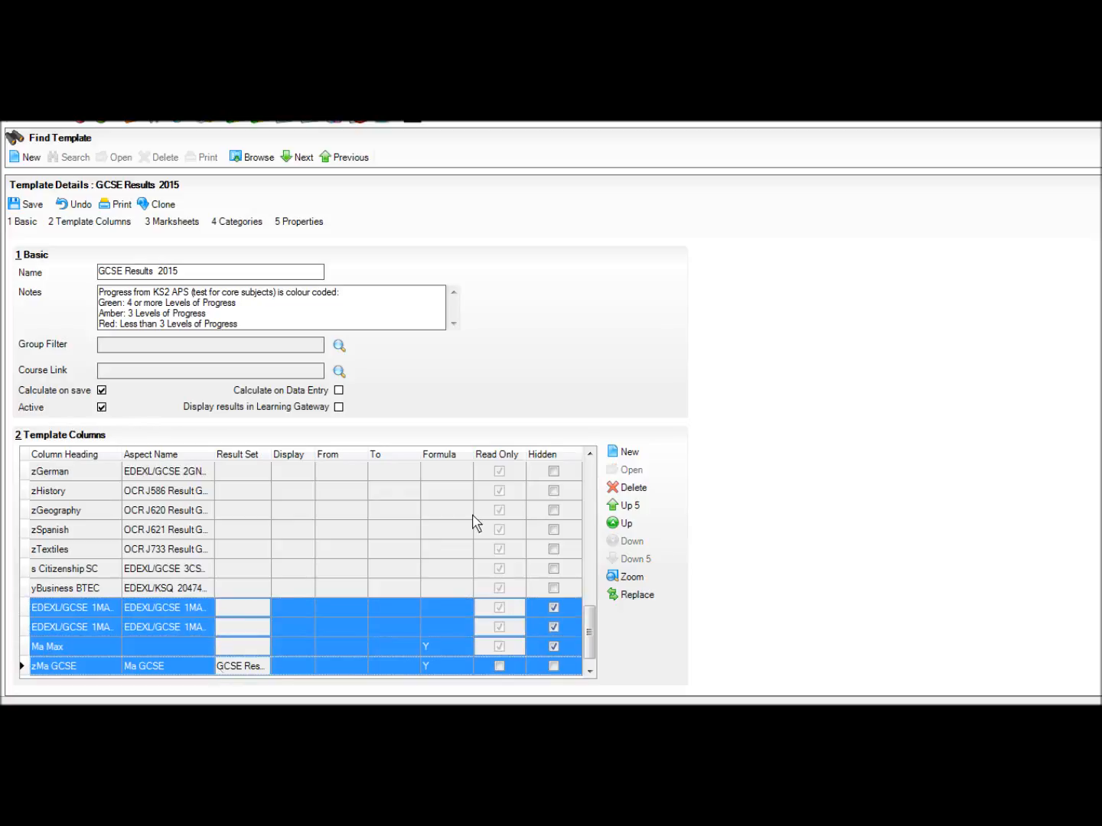
pyautogui.click(632, 508)
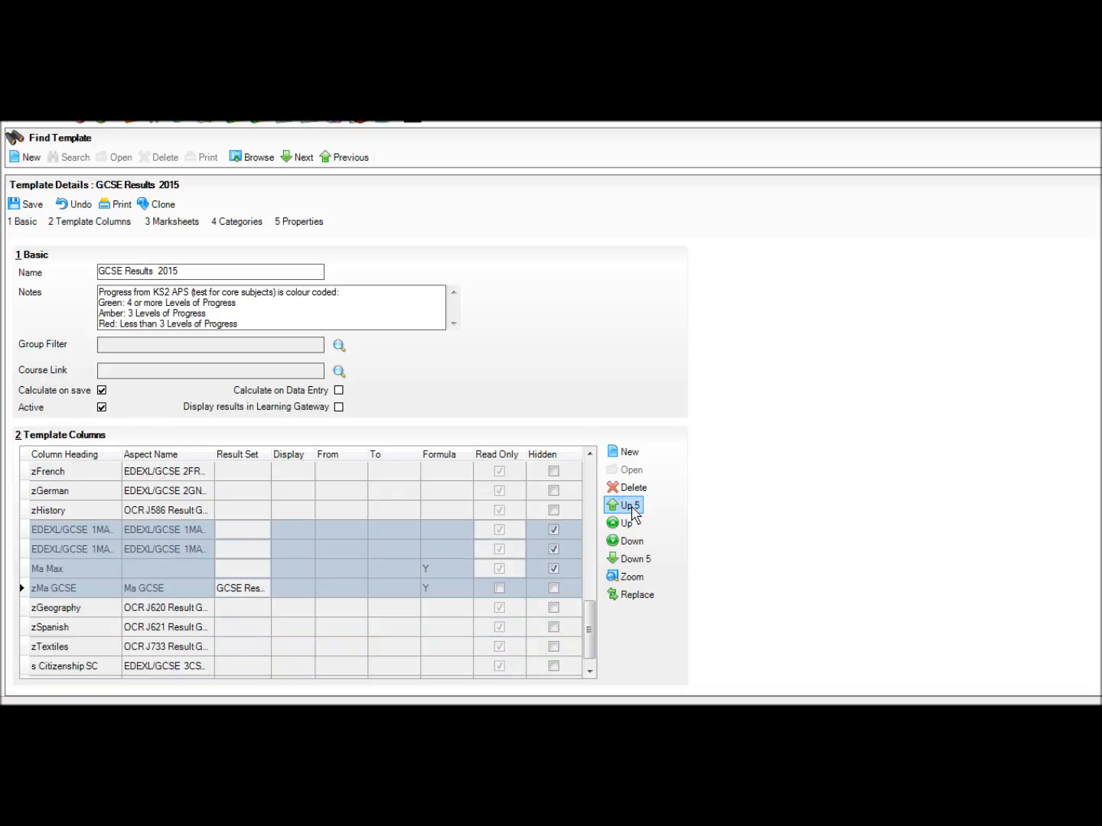
pyautogui.click(632, 508)
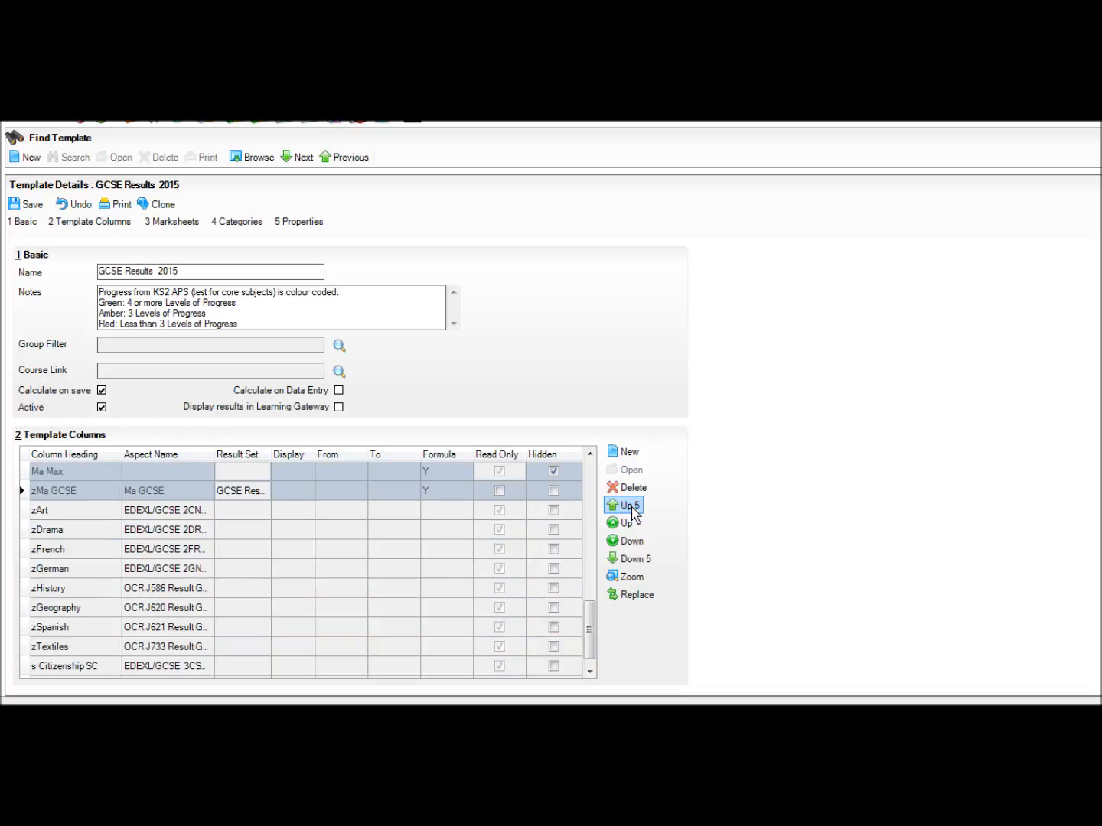
pyautogui.click(632, 508)
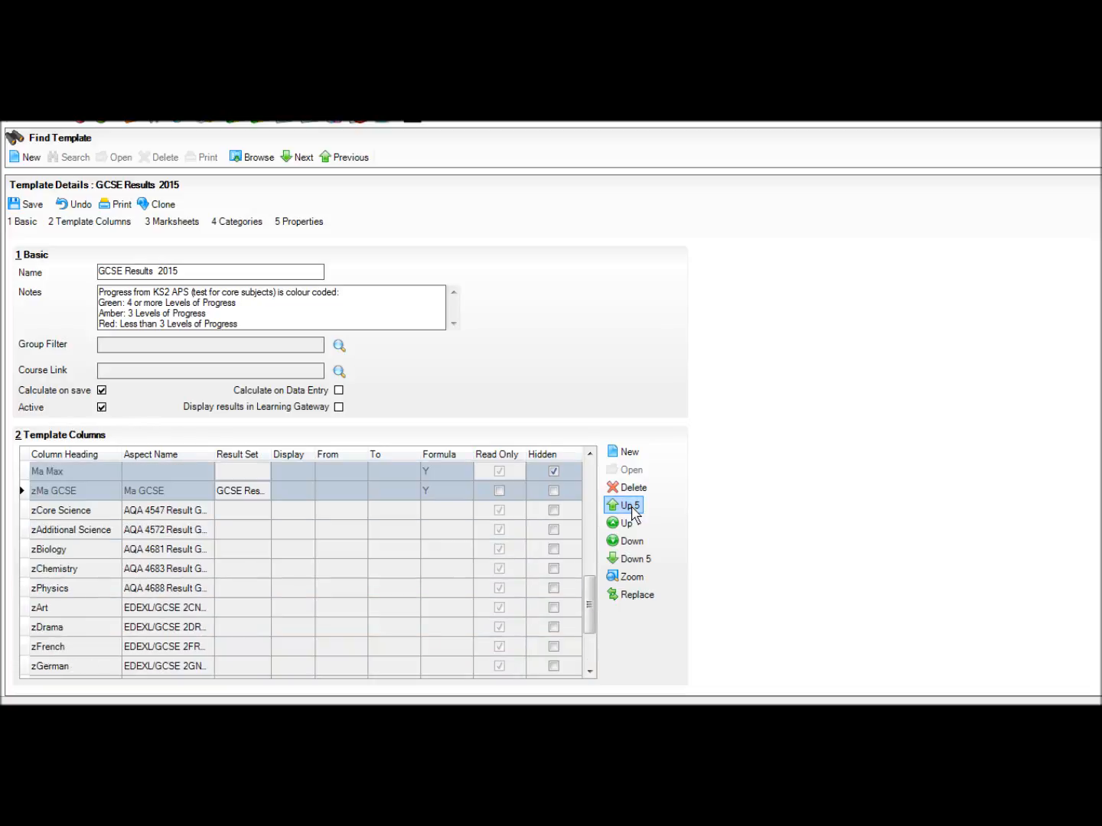
pyautogui.click(626, 524)
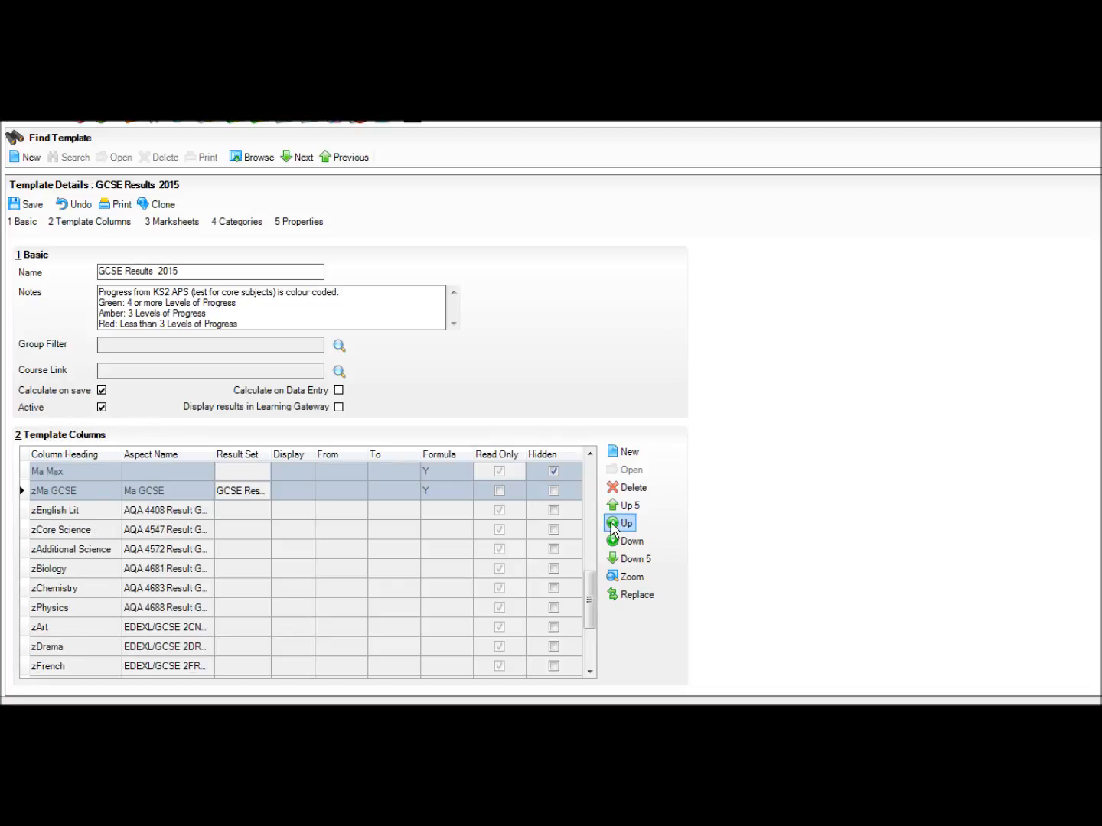
pyautogui.doubleClick(589, 456)
pyautogui.click(590, 456)
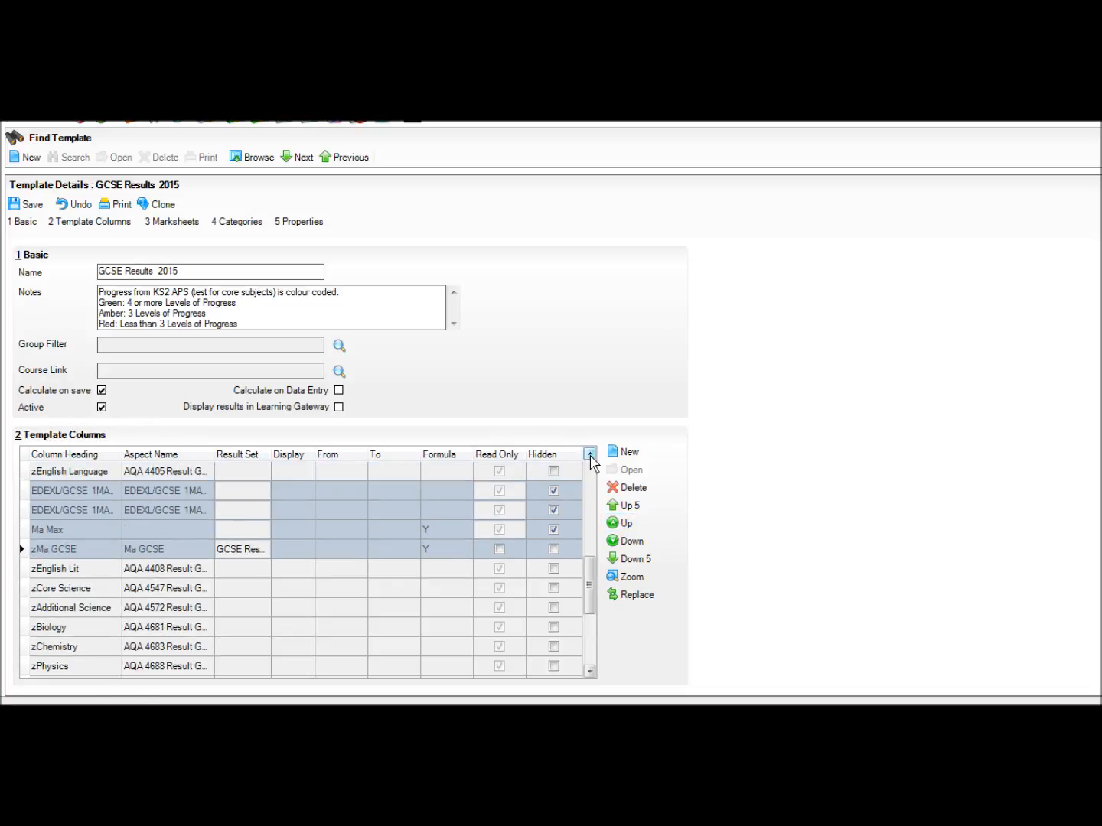
pyautogui.click(26, 204)
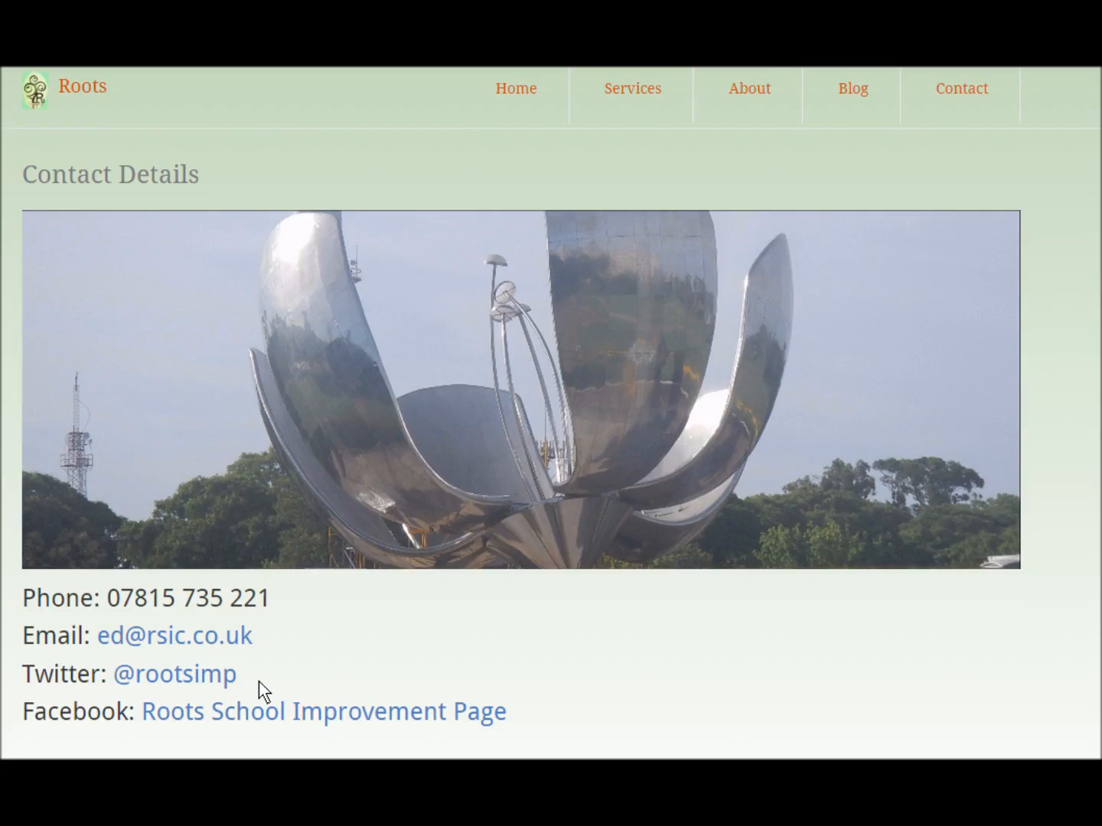